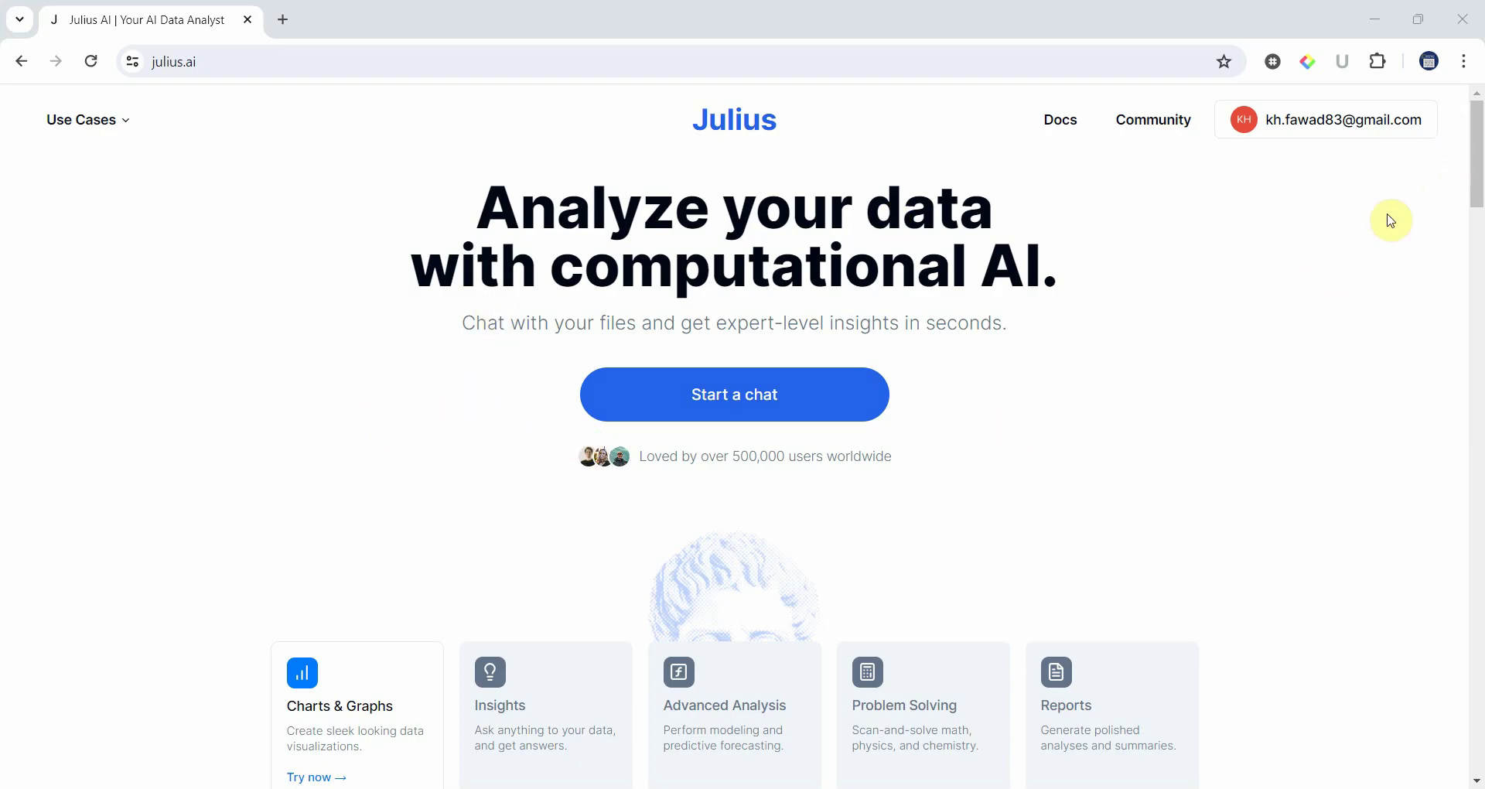
- Open the Julius AI chat workspace from the landing page
{"action": "scroll", "coordinate": [458, 481], "scroll_direction": "down", "scroll_amount": 2}
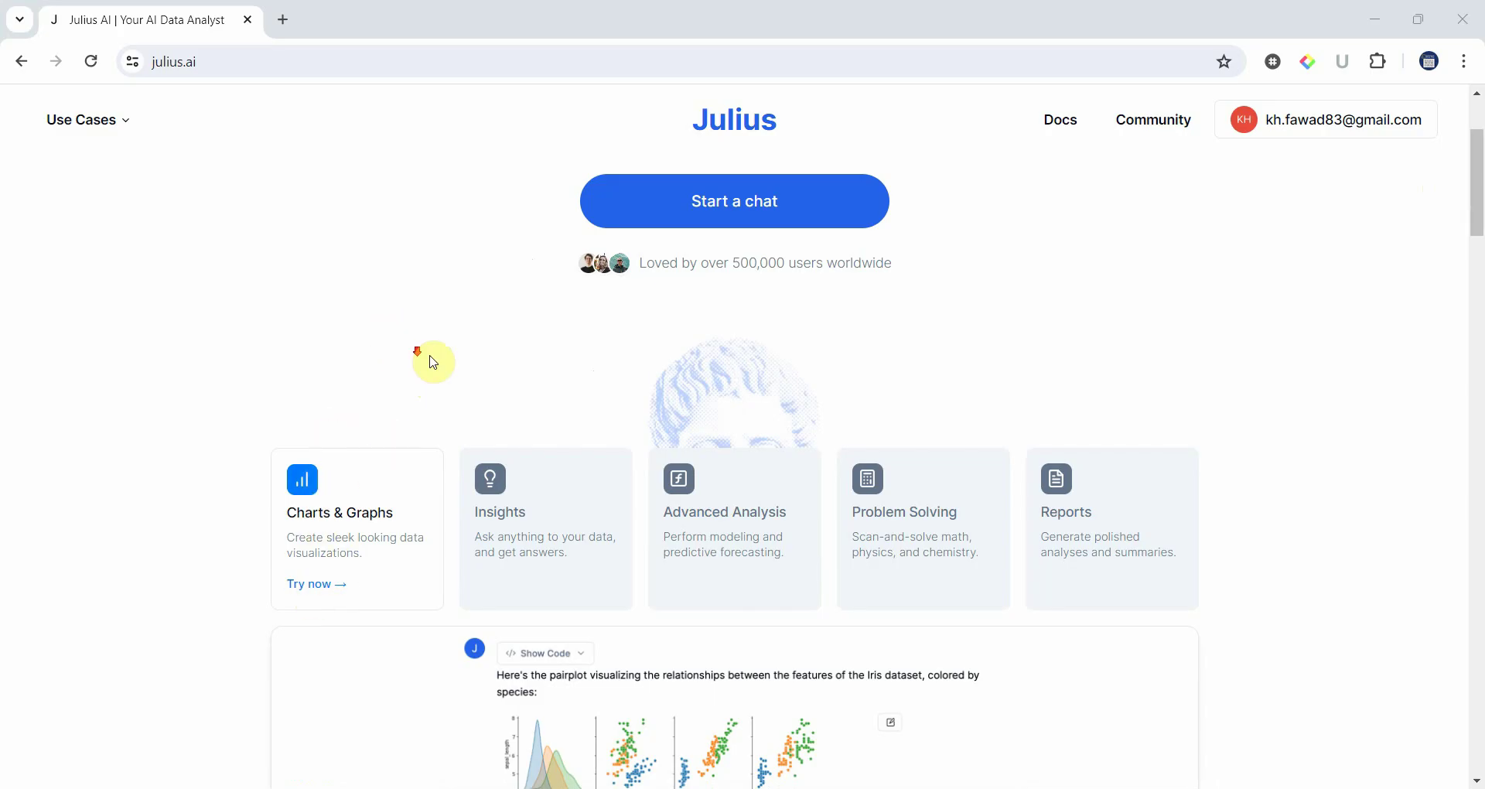
{"action": "scroll", "coordinate": [412, 365], "scroll_direction": "down", "scroll_amount": 7}
{"action": "scroll", "coordinate": [412, 365], "scroll_direction": "up", "scroll_amount": 7}
{"action": "left_click", "coordinate": [311, 585]}
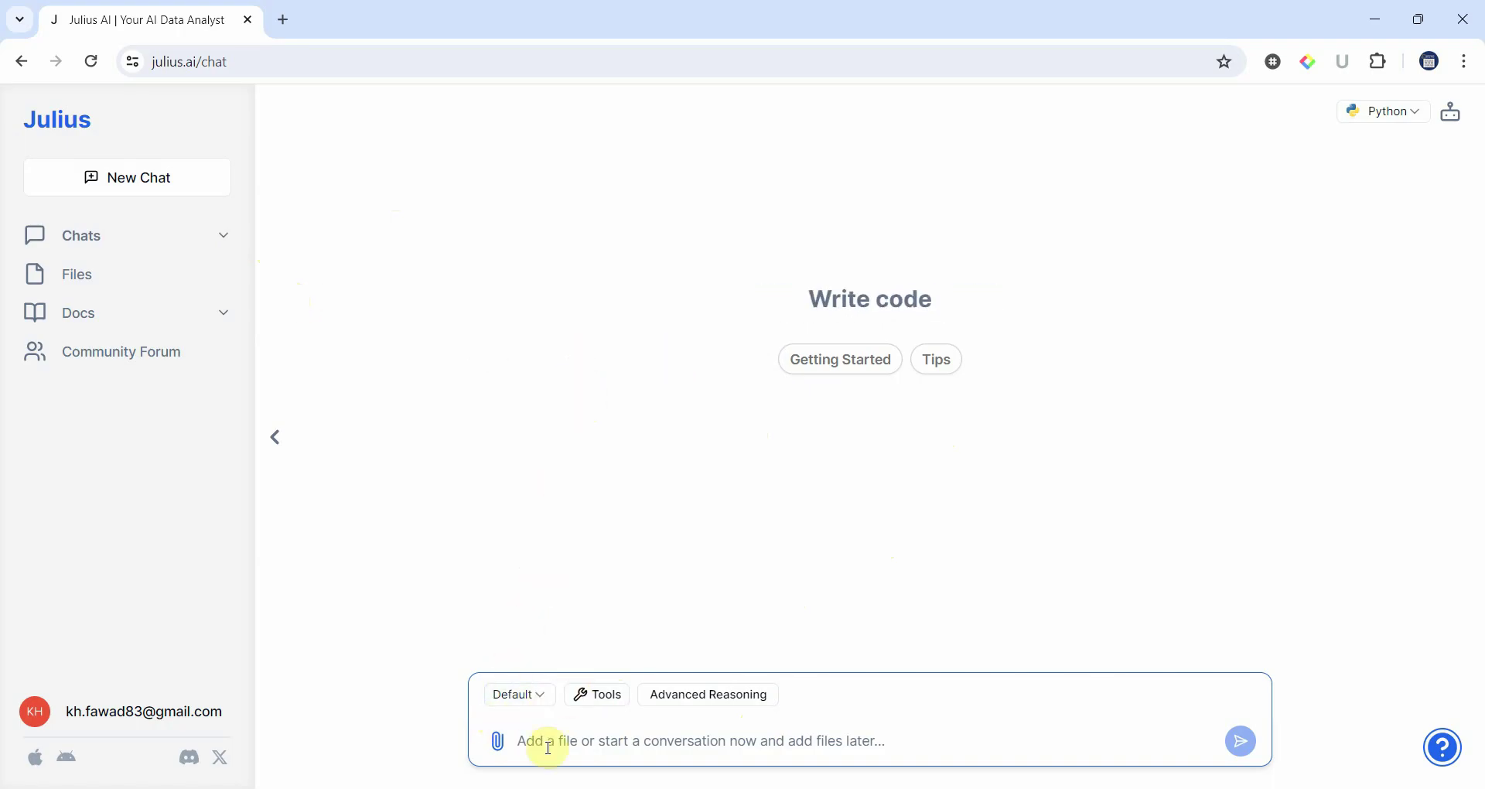
- Start a file upload and pick Data from the SmartPLS4 Series folder
{"action": "left_click", "coordinate": [499, 743]}
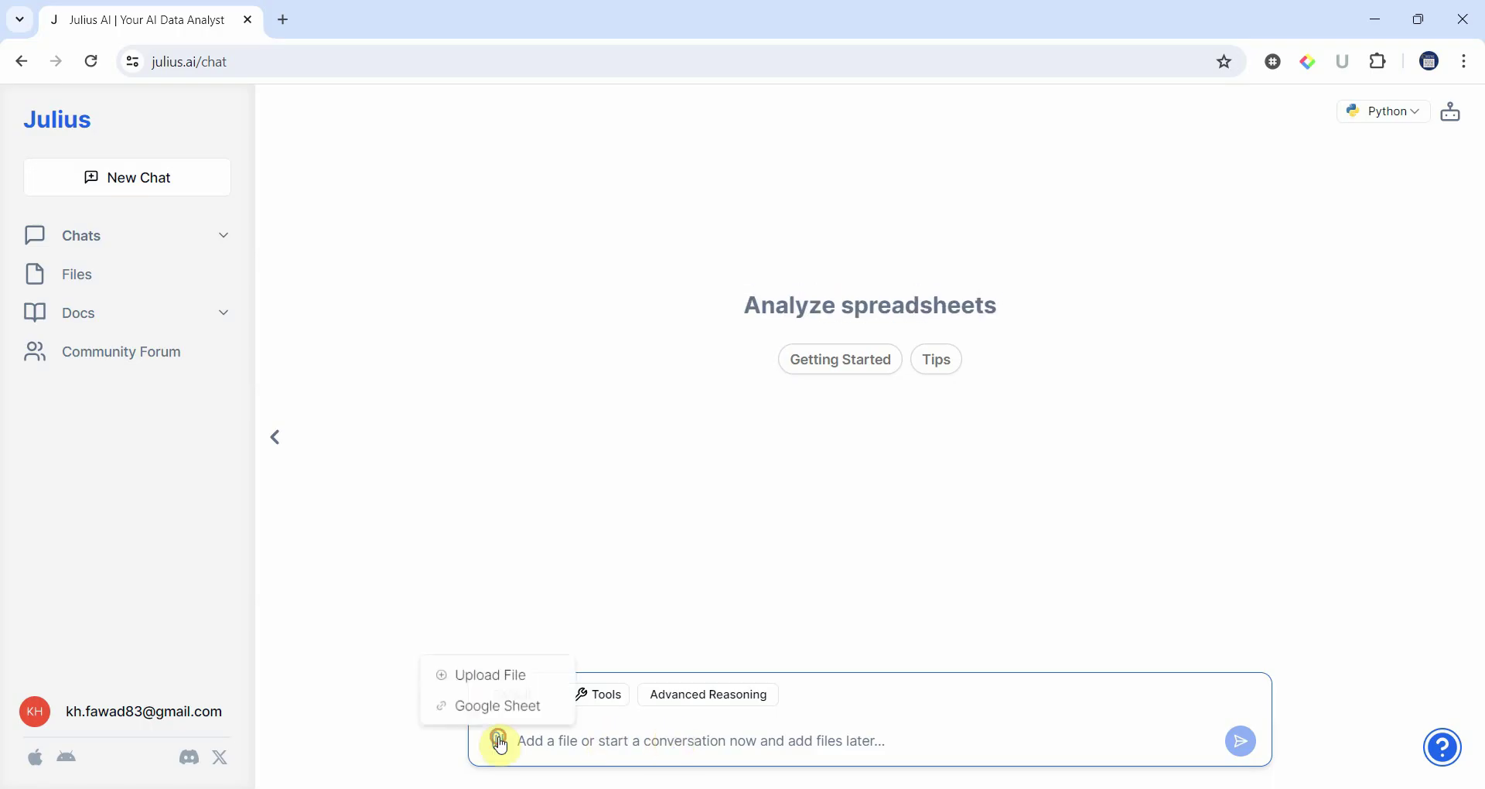
{"action": "left_click", "coordinate": [502, 682]}
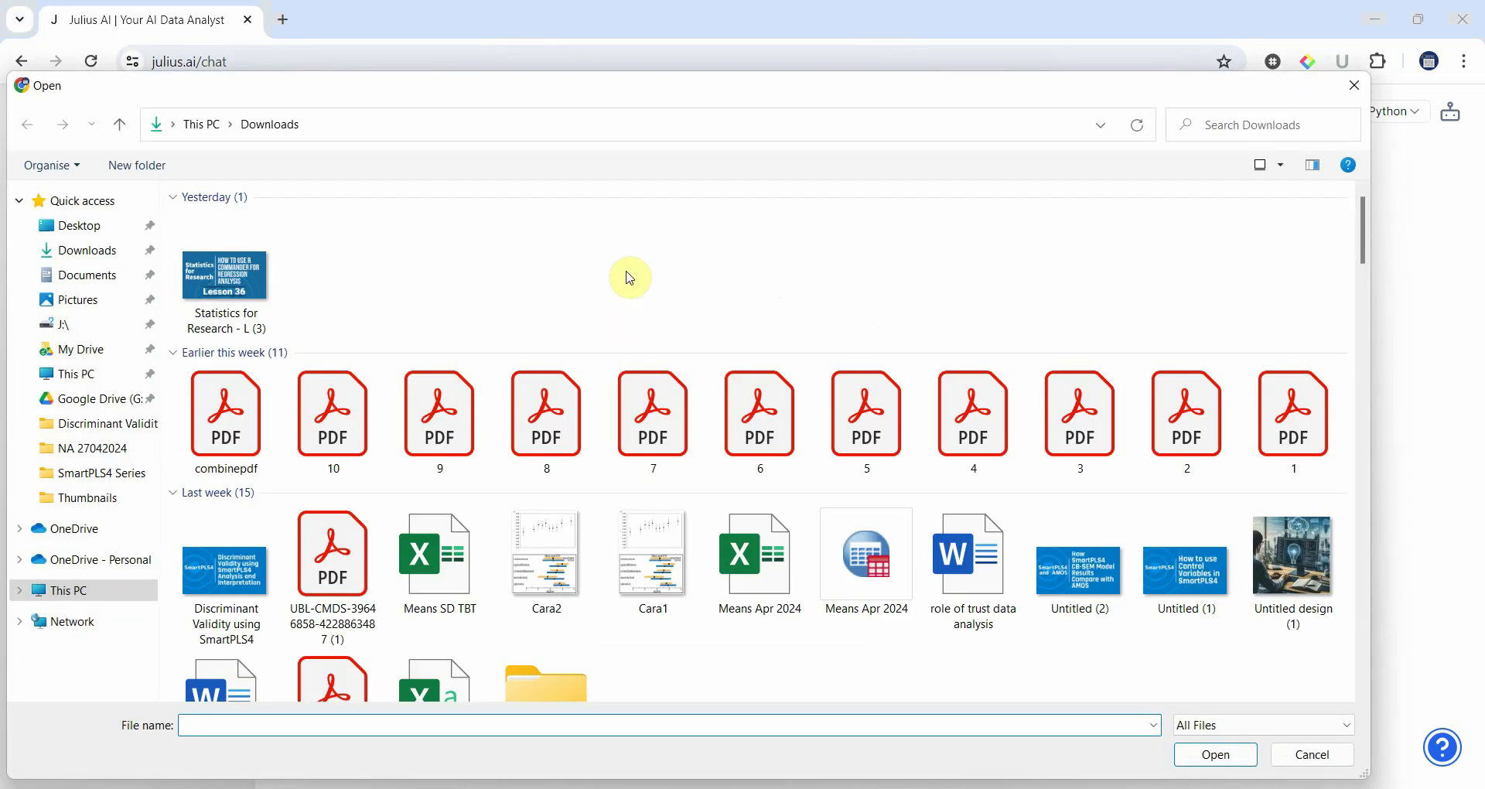
{"action": "left_click", "coordinate": [100, 472]}
{"action": "left_click", "coordinate": [372, 416]}
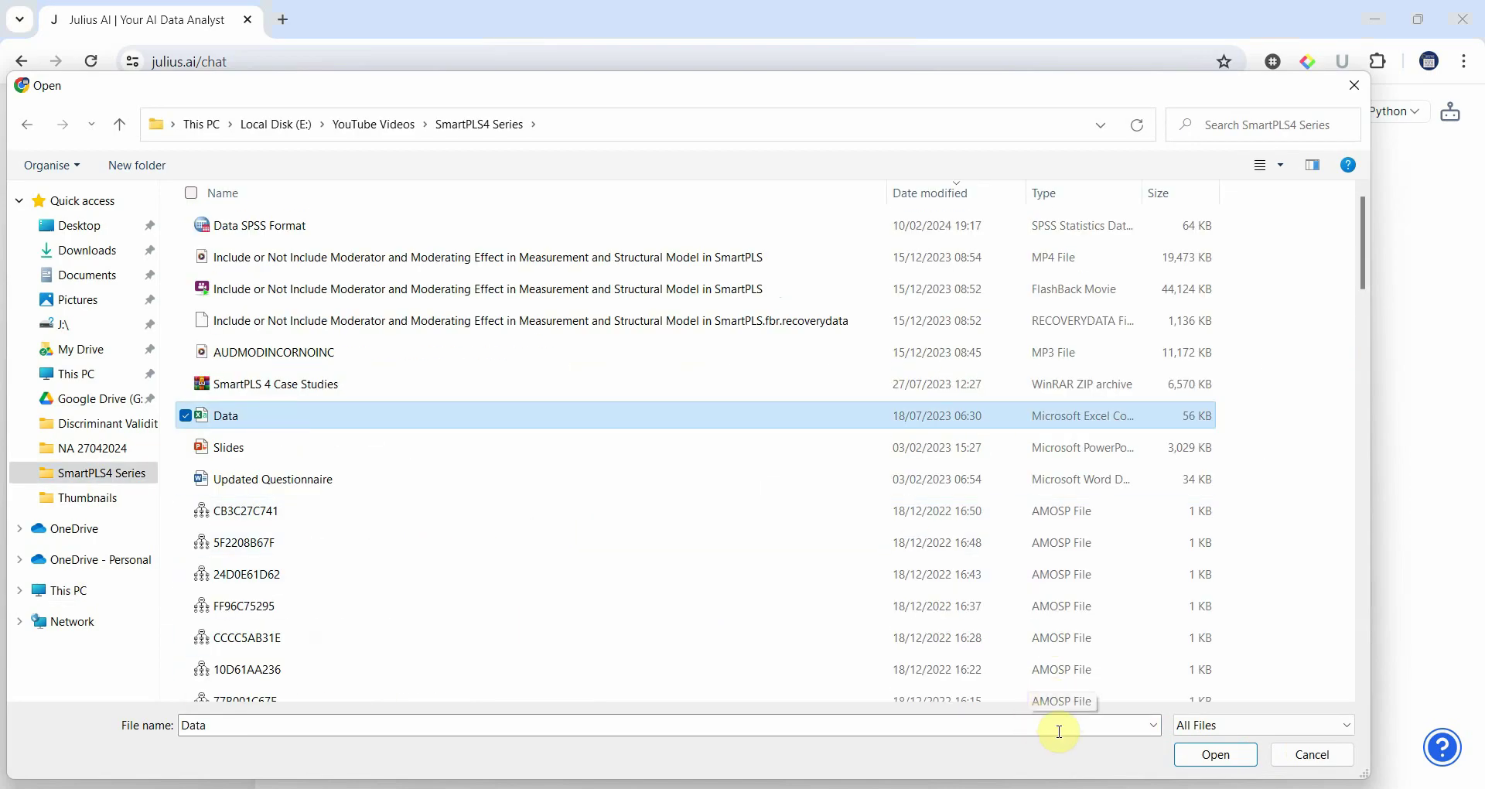
- Attach Data to the chat, then open it in Excel to inspect its Age, Gender, Years and Rank columns
{"action": "left_click", "coordinate": [1215, 754]}
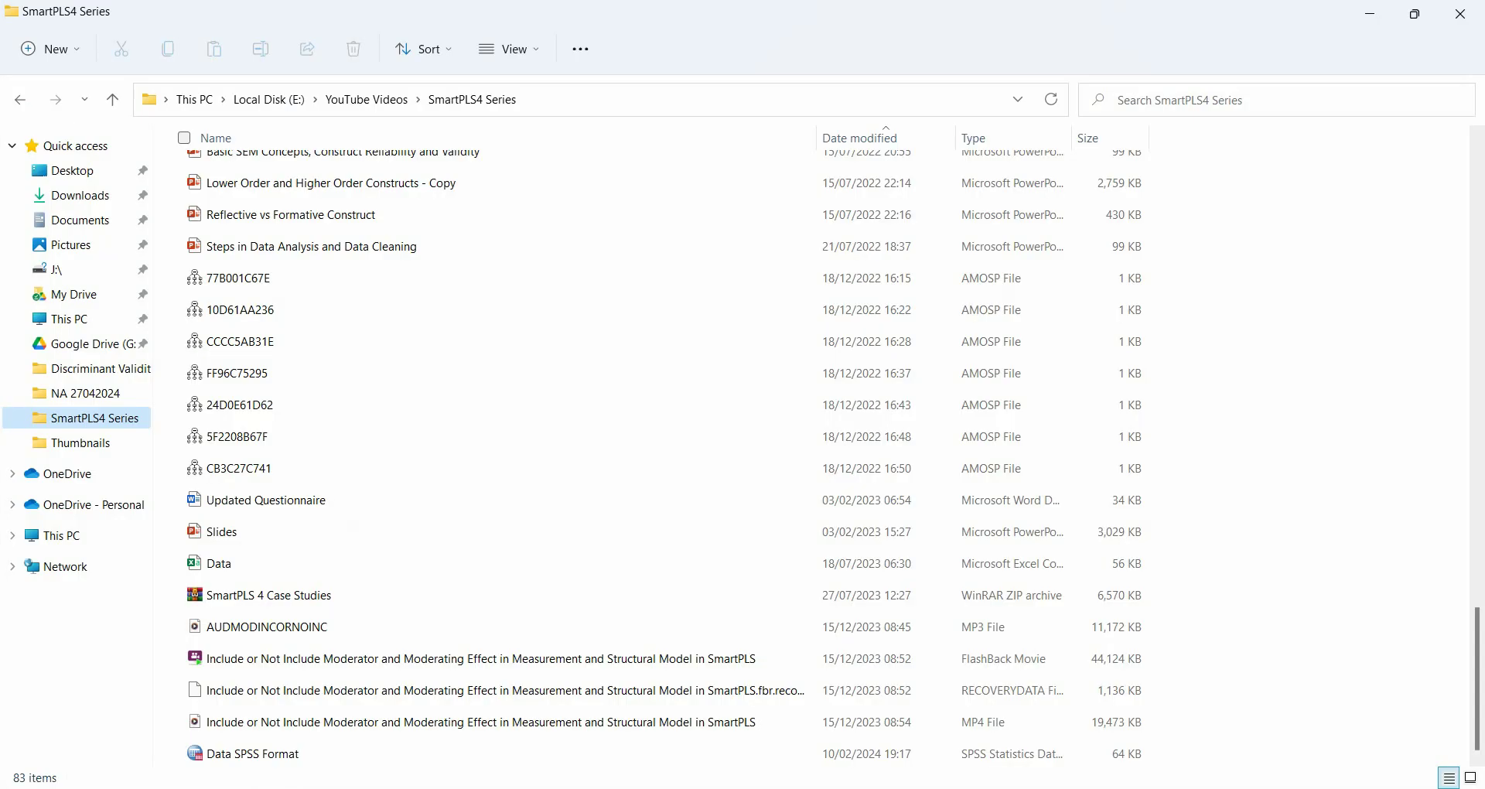
{"action": "left_click", "coordinate": [266, 563]}
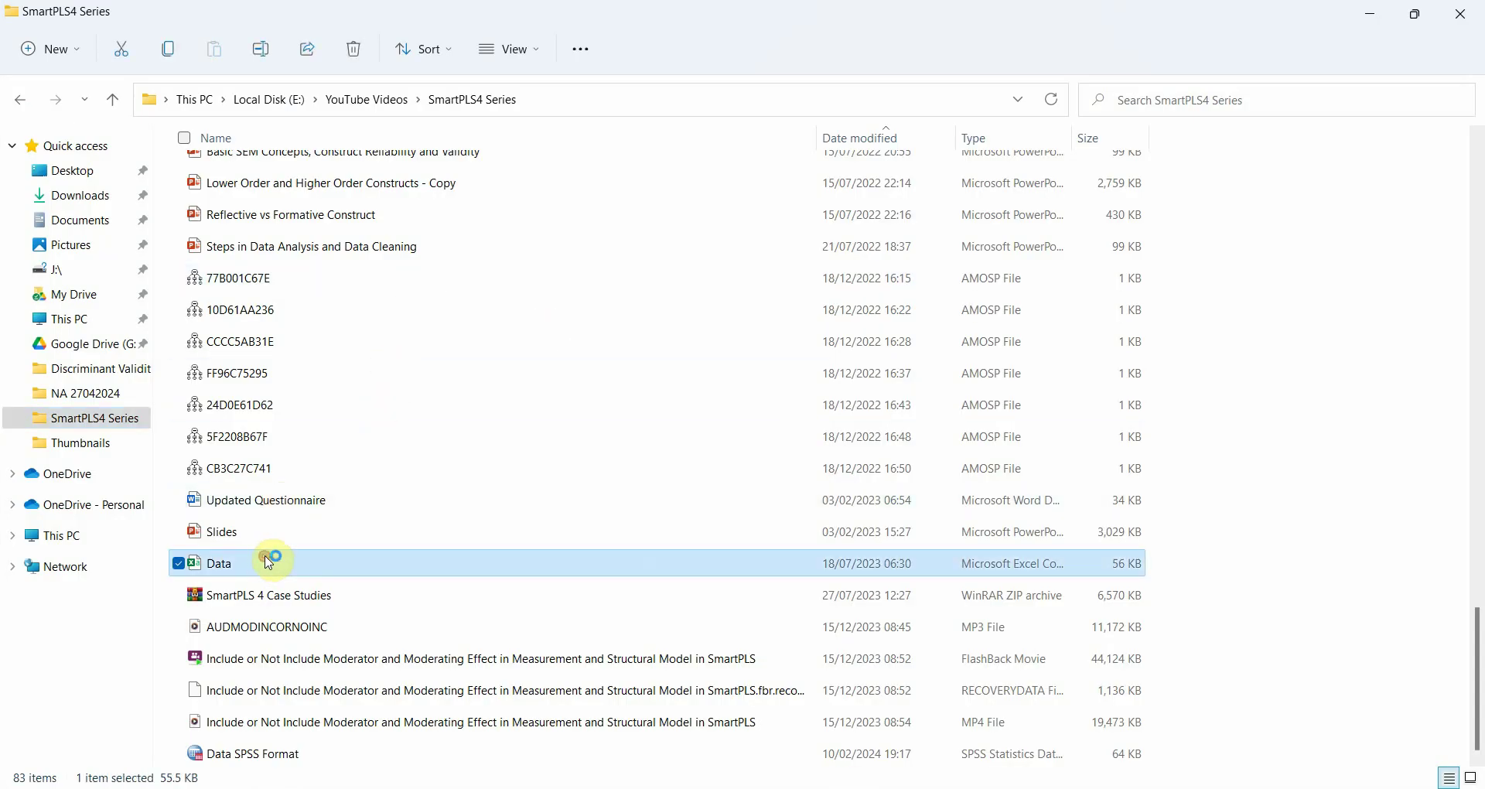
{"action": "double_click", "coordinate": [665, 569]}
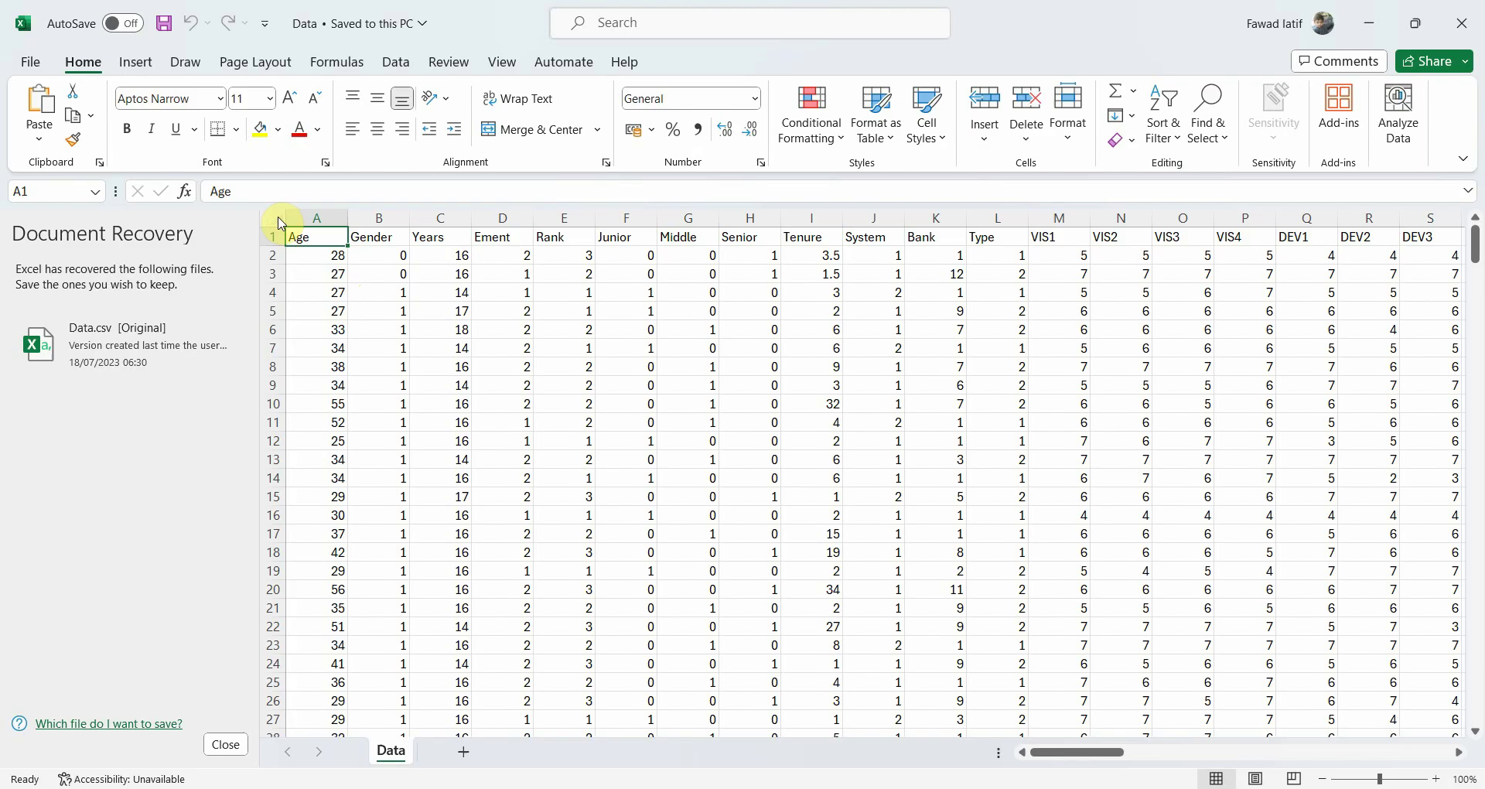
{"action": "left_click", "coordinate": [230, 743]}
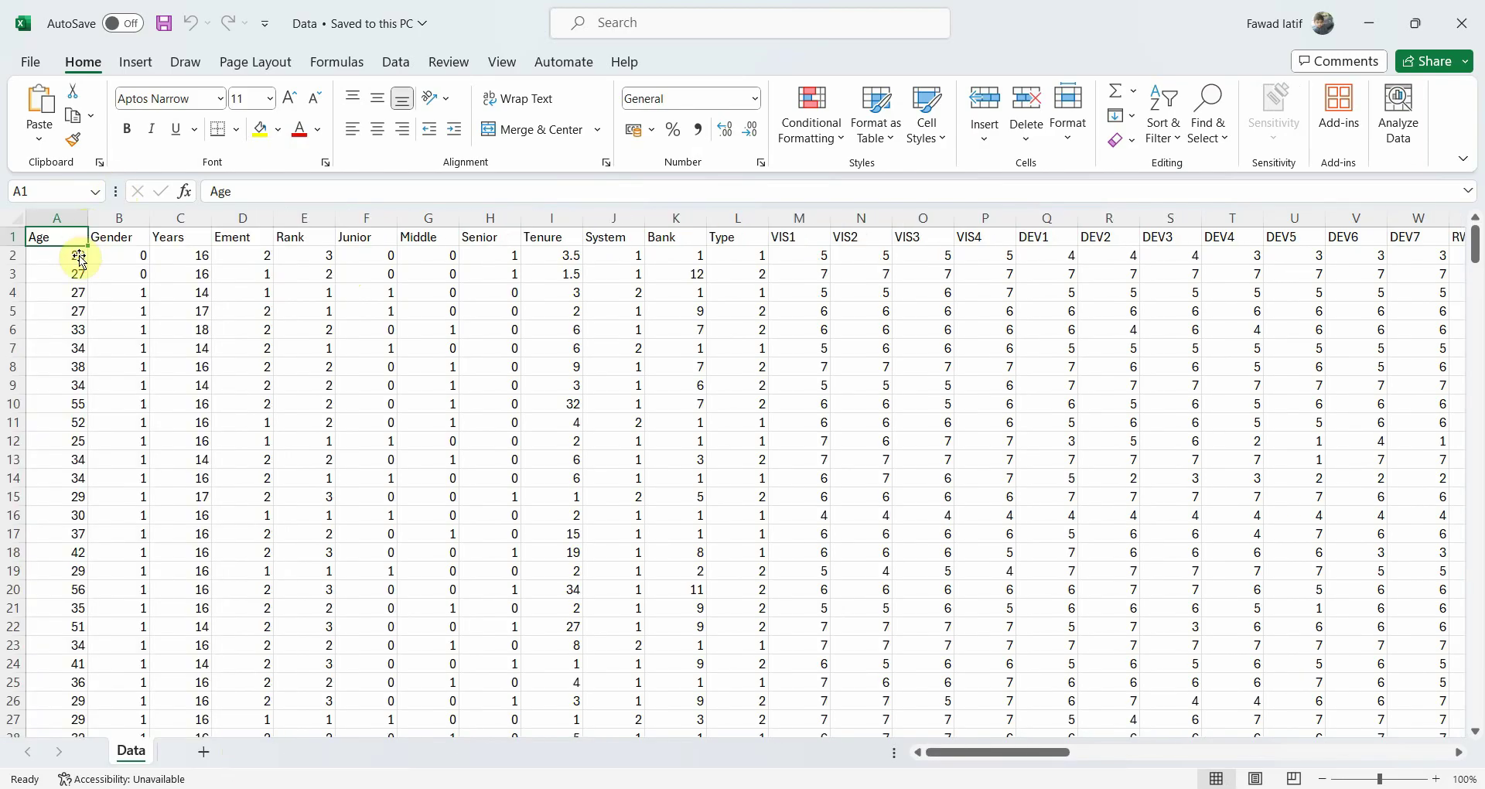
{"action": "left_click_drag", "start_coordinate": [60, 221], "coordinate": [1392, 278]}
{"action": "left_click", "coordinate": [266, 276]}
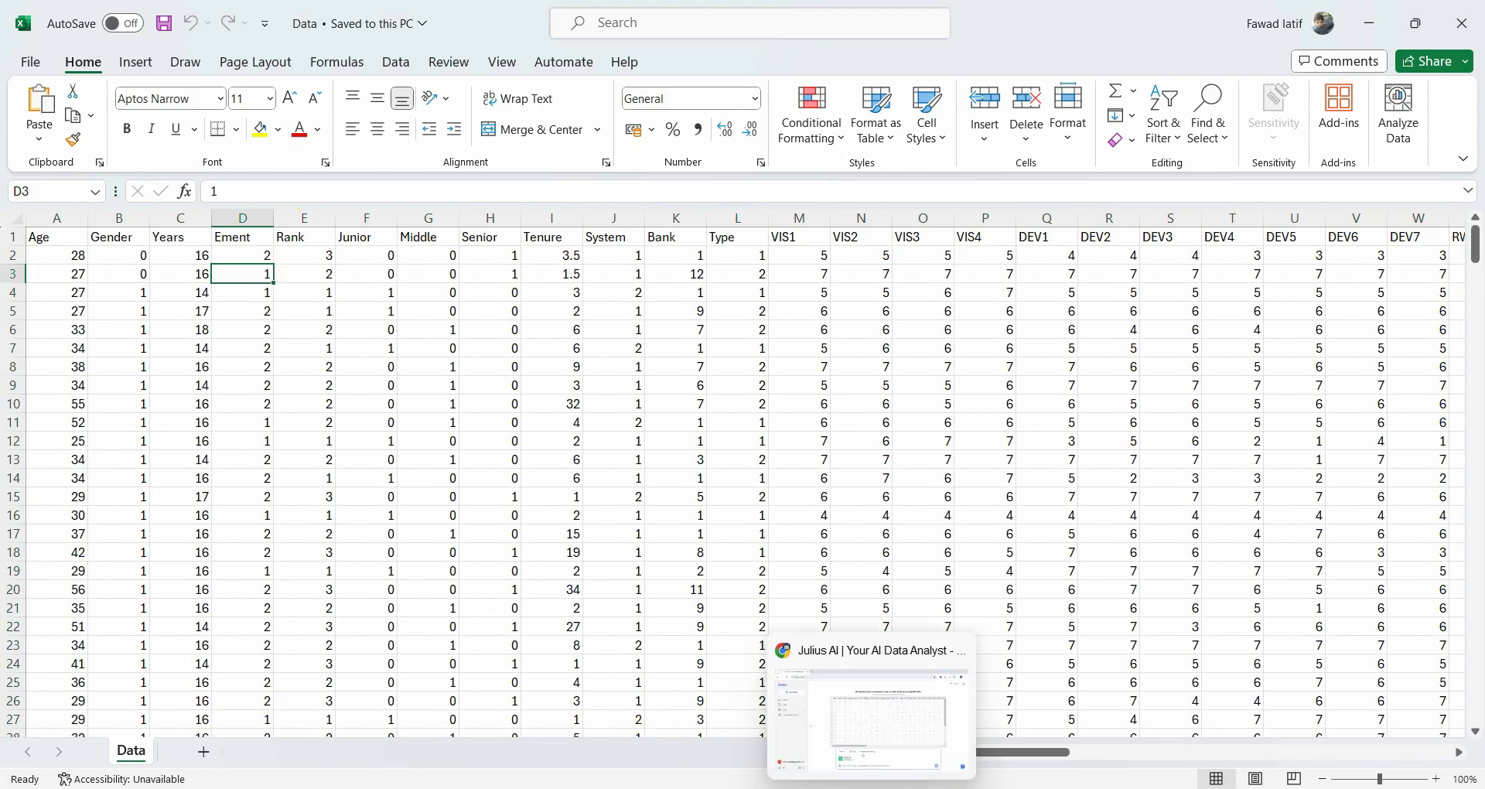
- Return to Julius AI and scroll the Data.csv preview from Age through the OP item columns
{"action": "left_click", "coordinate": [738, 783]}
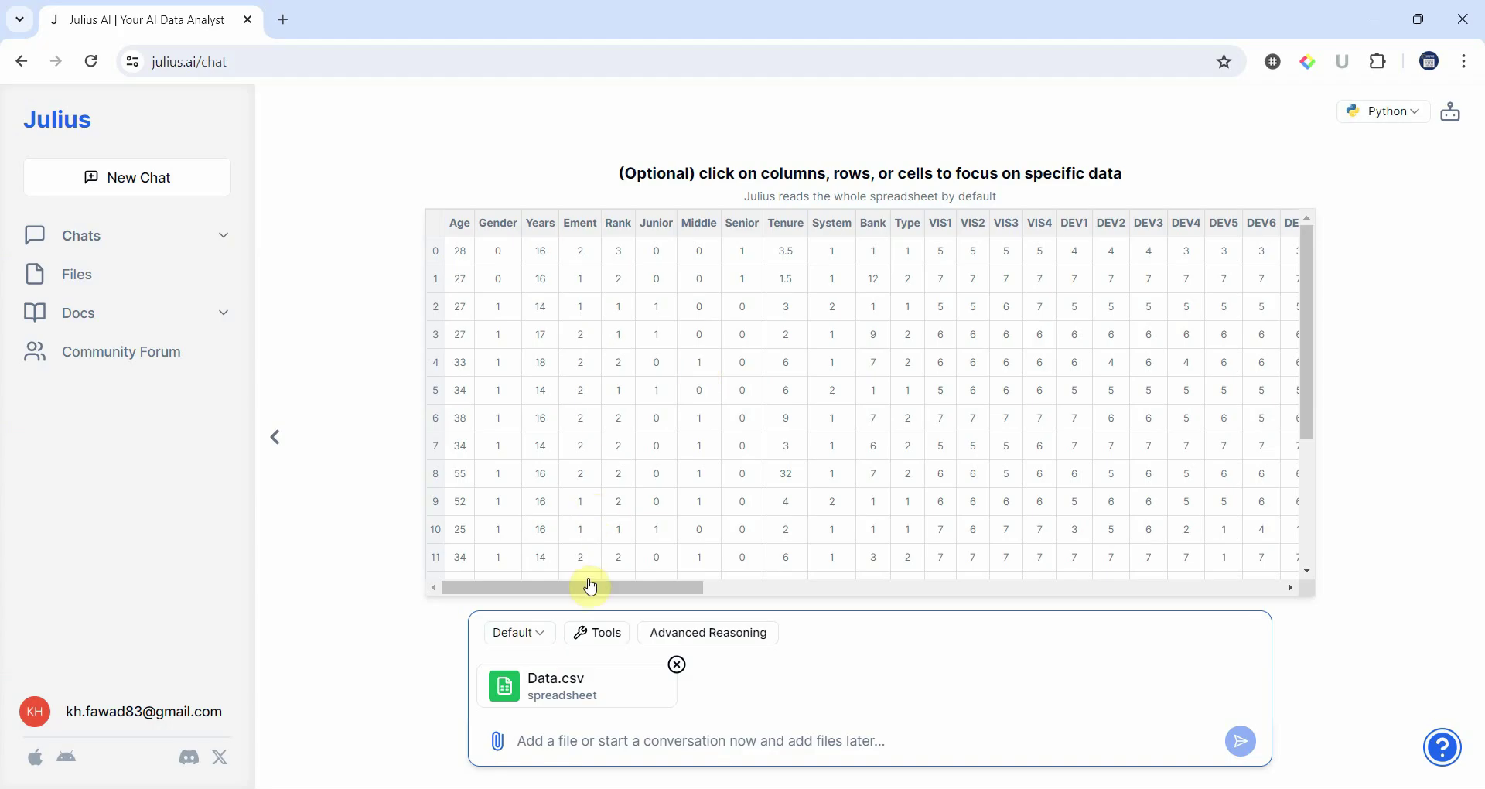
{"action": "left_click_drag", "start_coordinate": [593, 596], "coordinate": [1167, 594]}
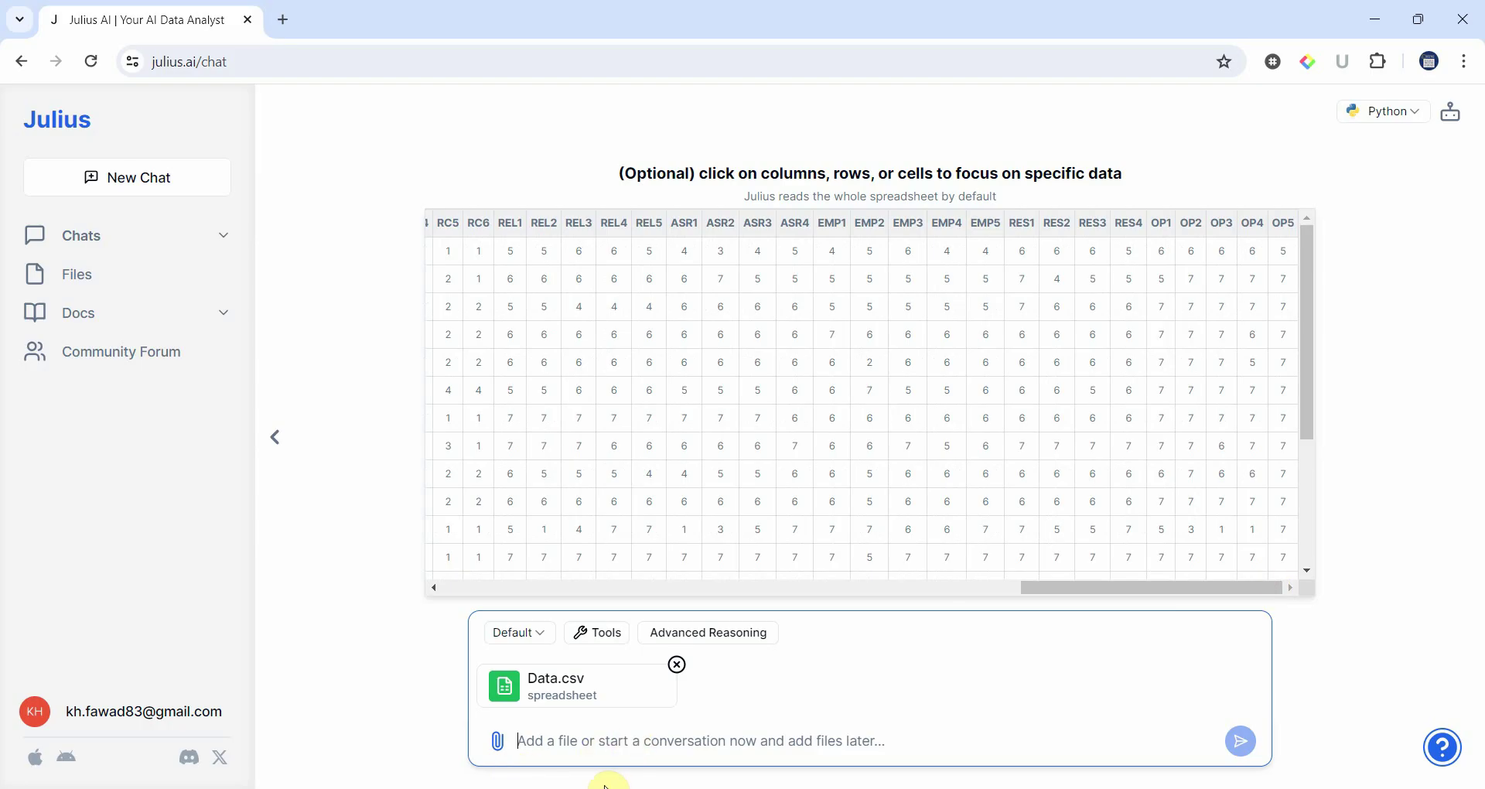
{"action": "left_click_drag", "start_coordinate": [1043, 592], "coordinate": [395, 642]}
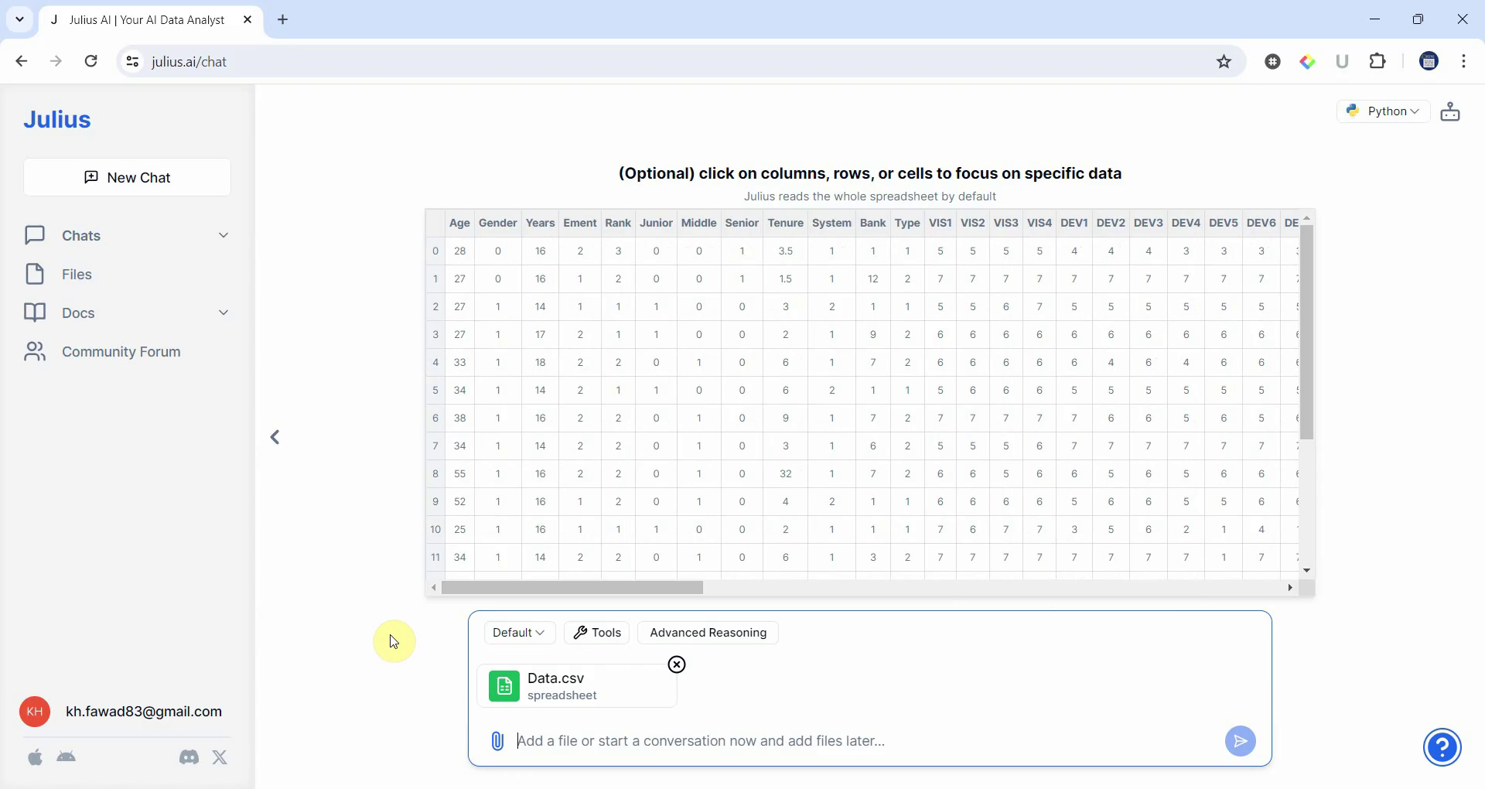
- Ask 'Can you provide a summary of the variable' and review the Age summary (mean 33.59, median 31)
{"action": "type", "text": "Can y"}
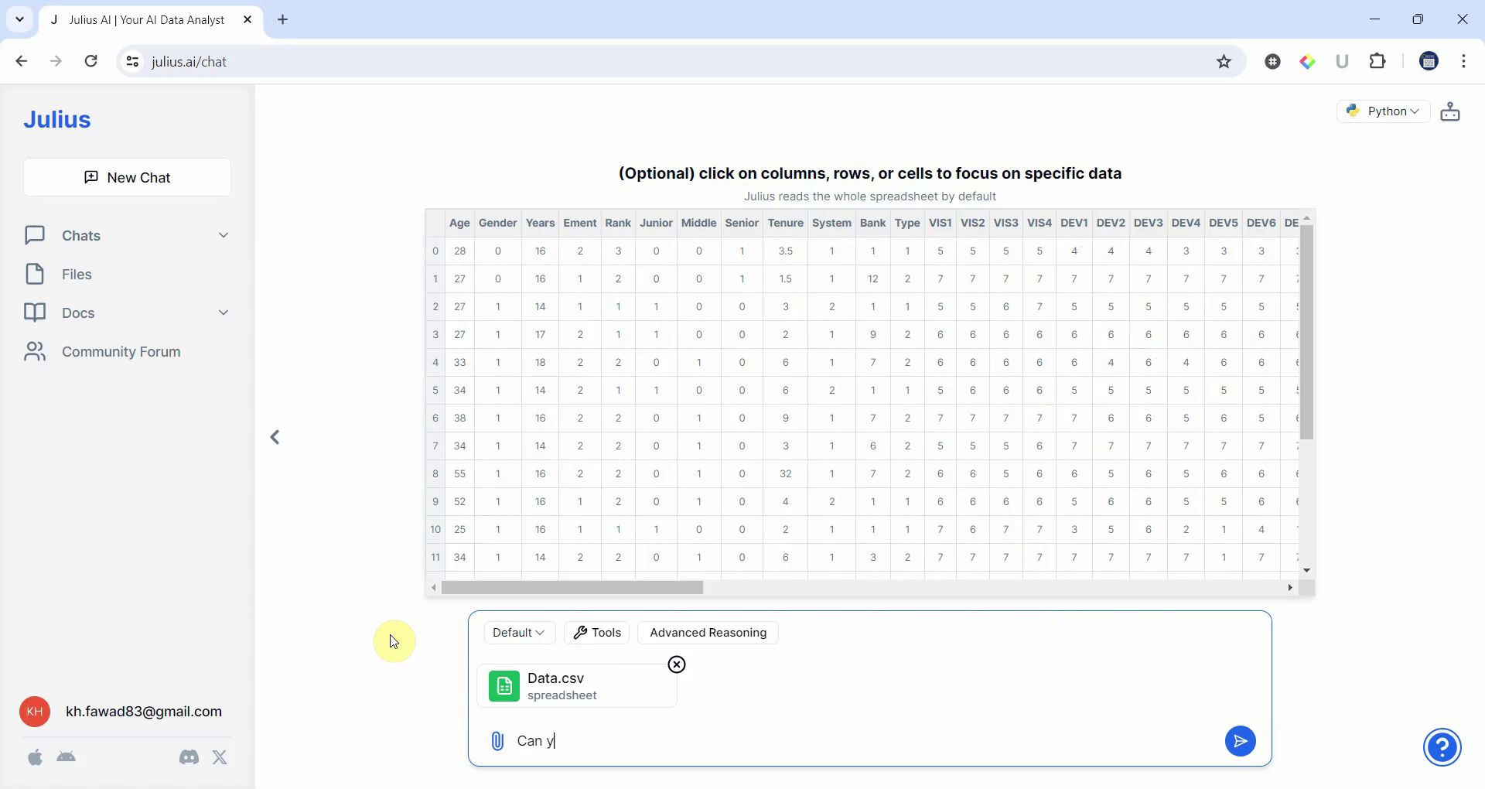
{"action": "type", "text": "ou provide a summary of the v"}
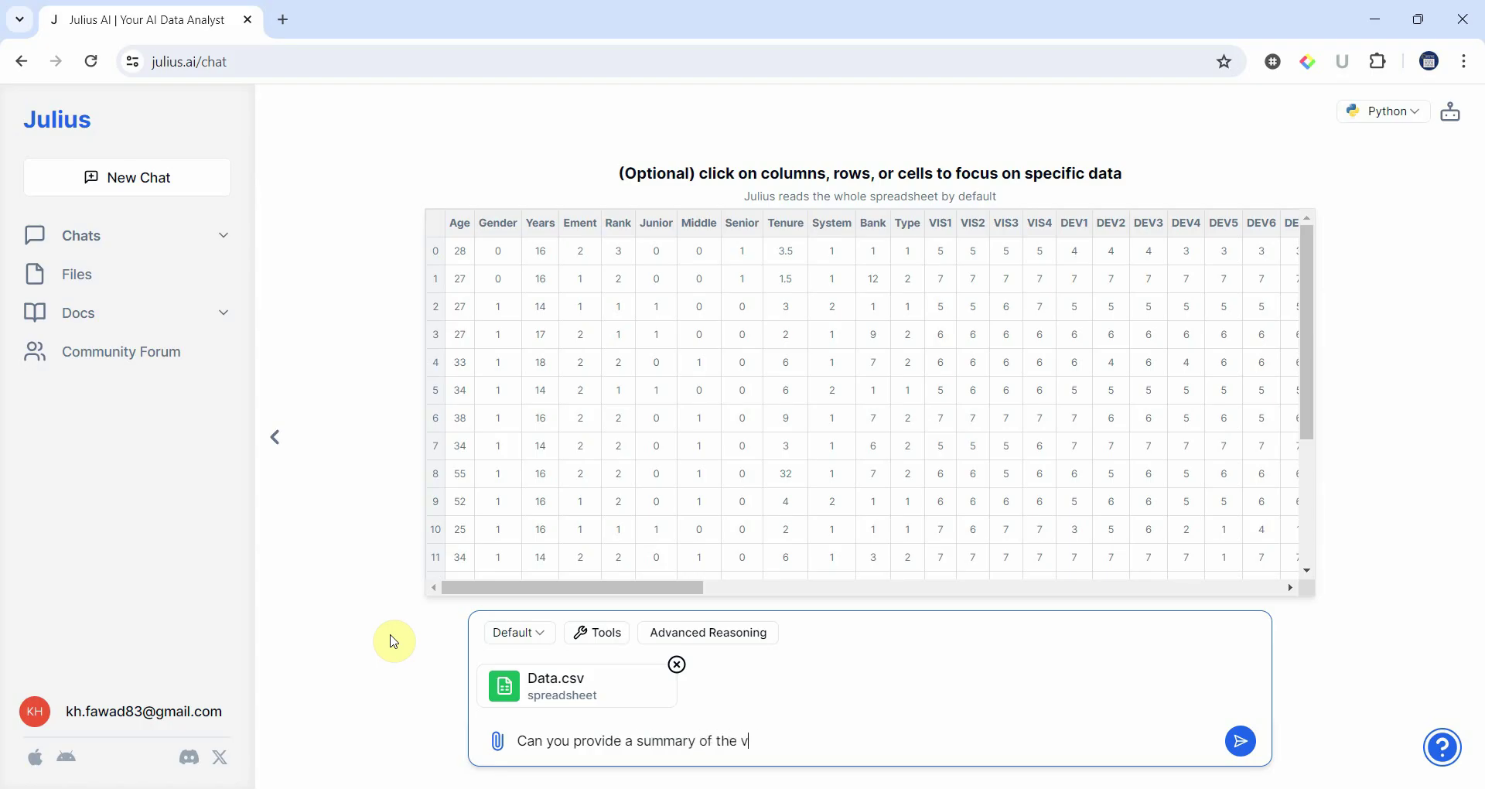
{"action": "type", "text": "ariable Age?"}
{"action": "key", "text": "Return"}
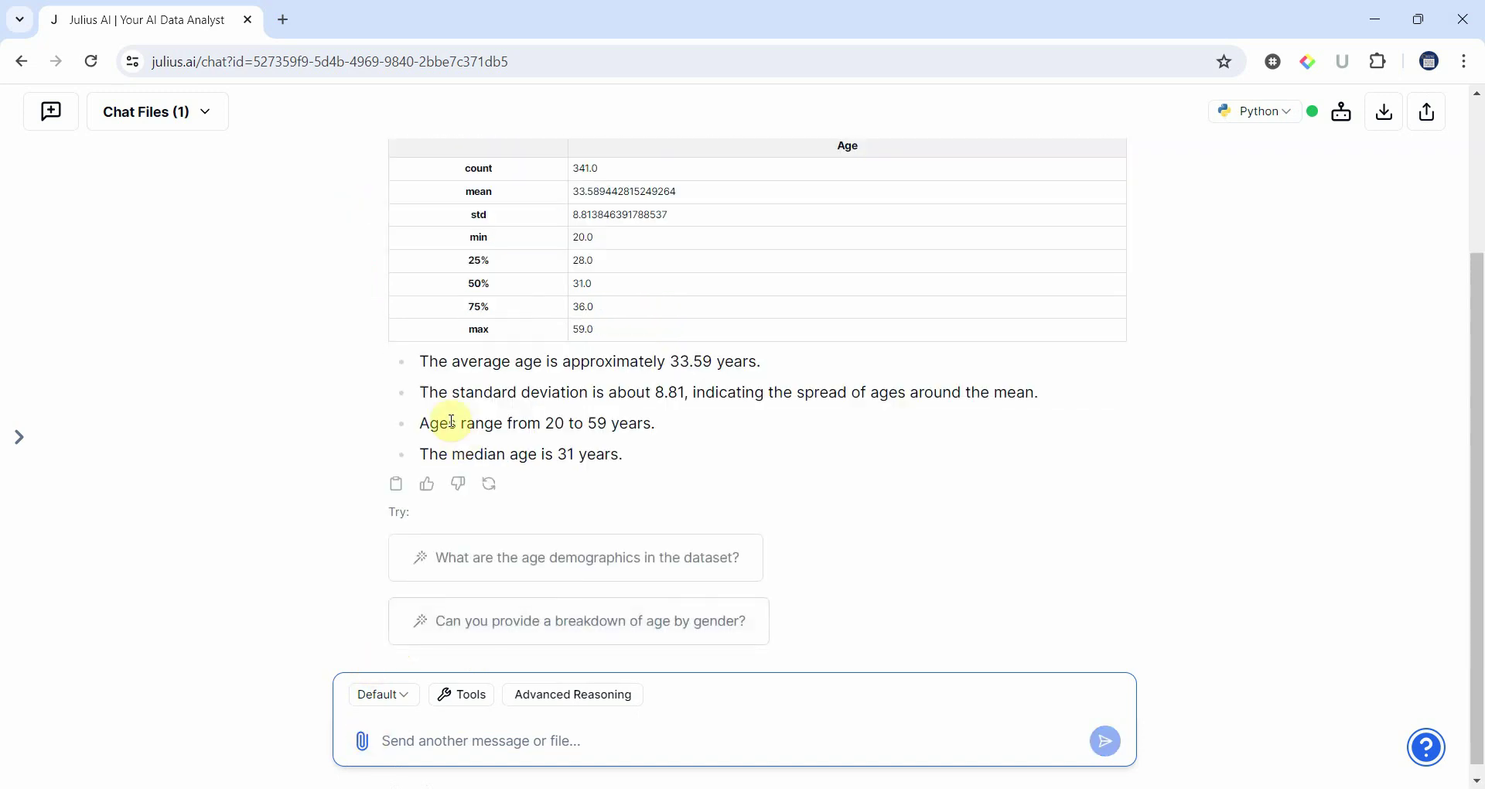
{"action": "left_click_drag", "start_coordinate": [421, 355], "coordinate": [640, 444]}
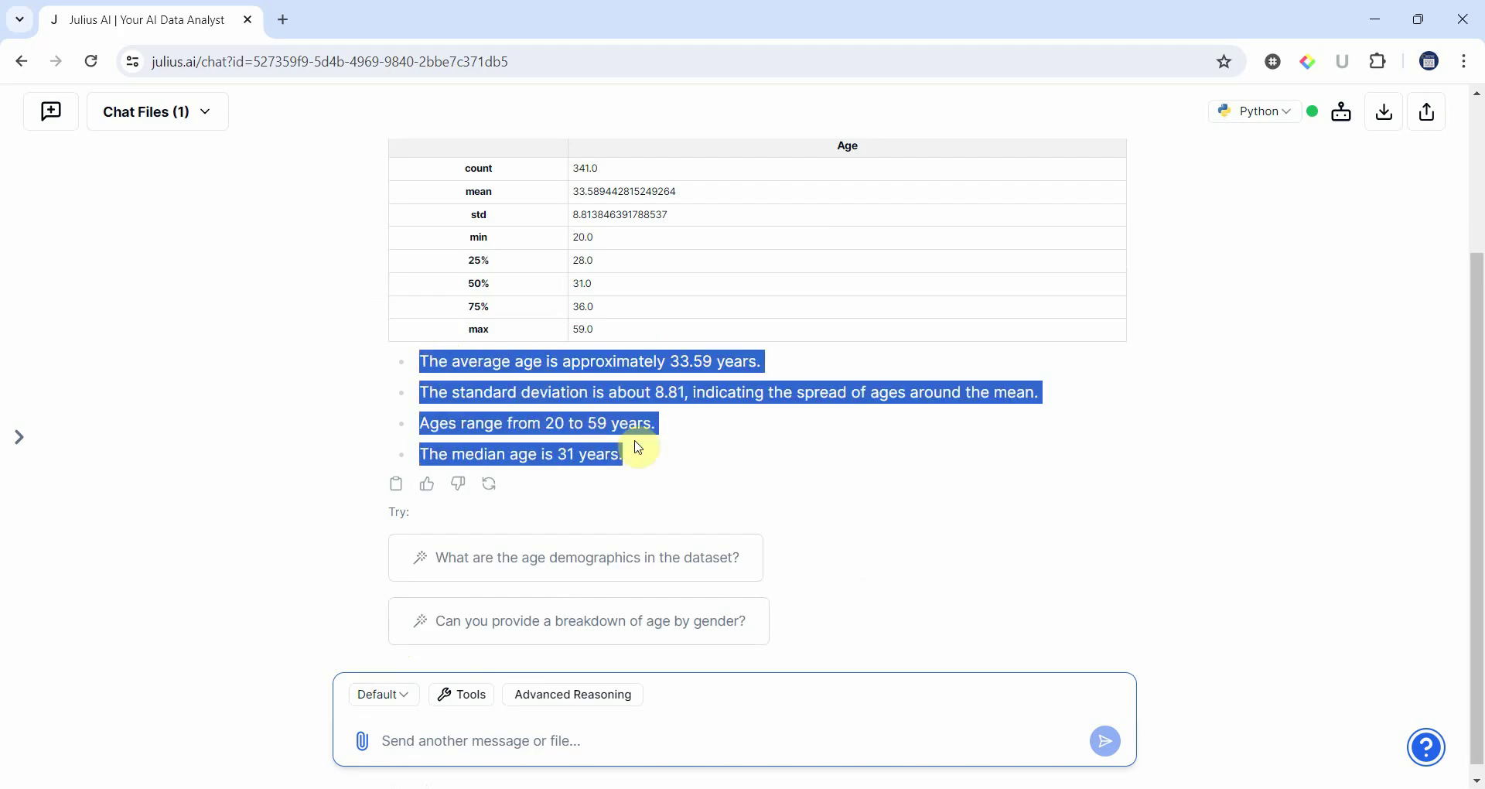
{"action": "left_click", "coordinate": [541, 741]}
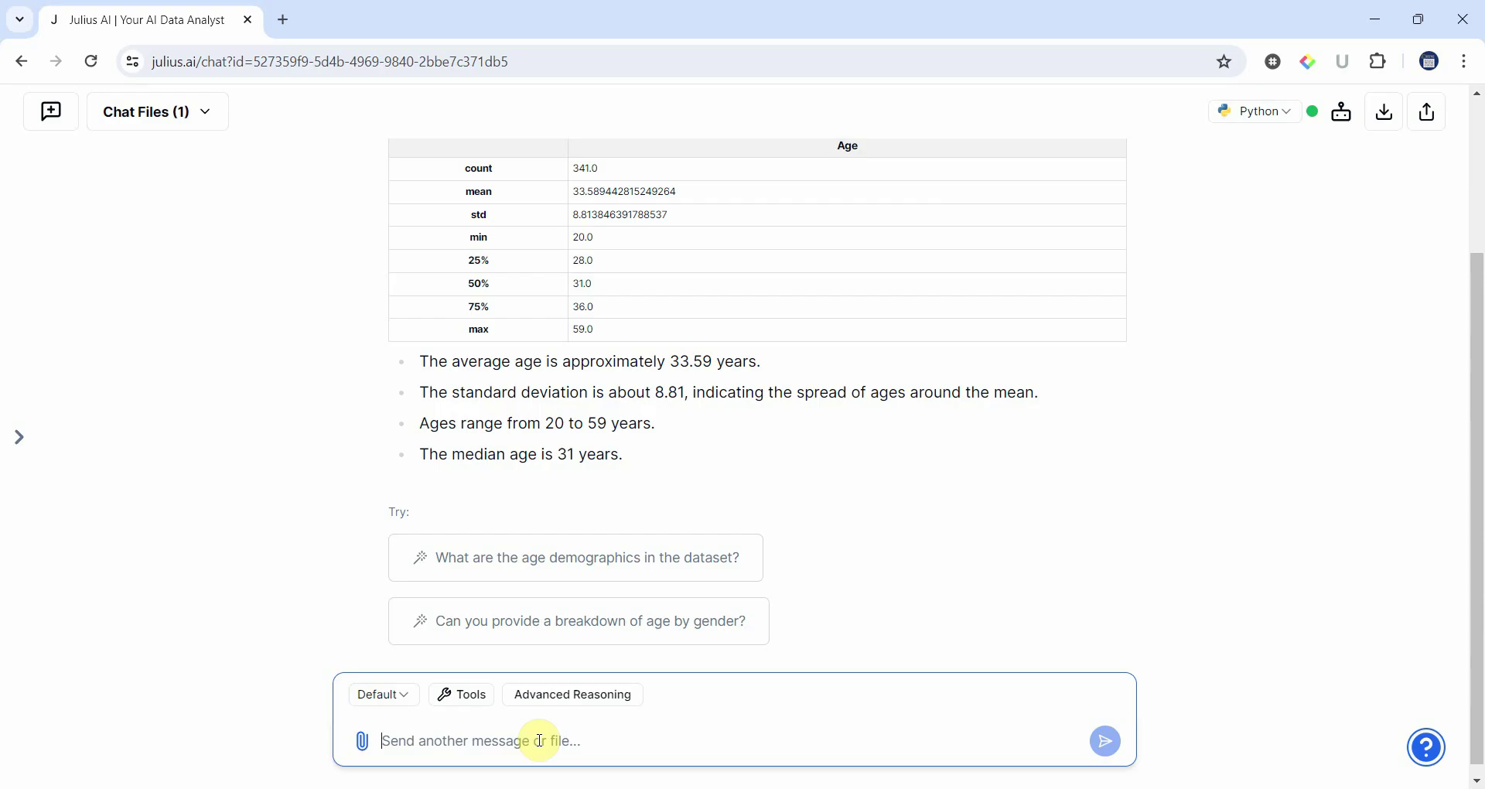
- Request a summary writeup of Age with a table including Sample Size and Mean
{"action": "type", "text": "Can you pro"}
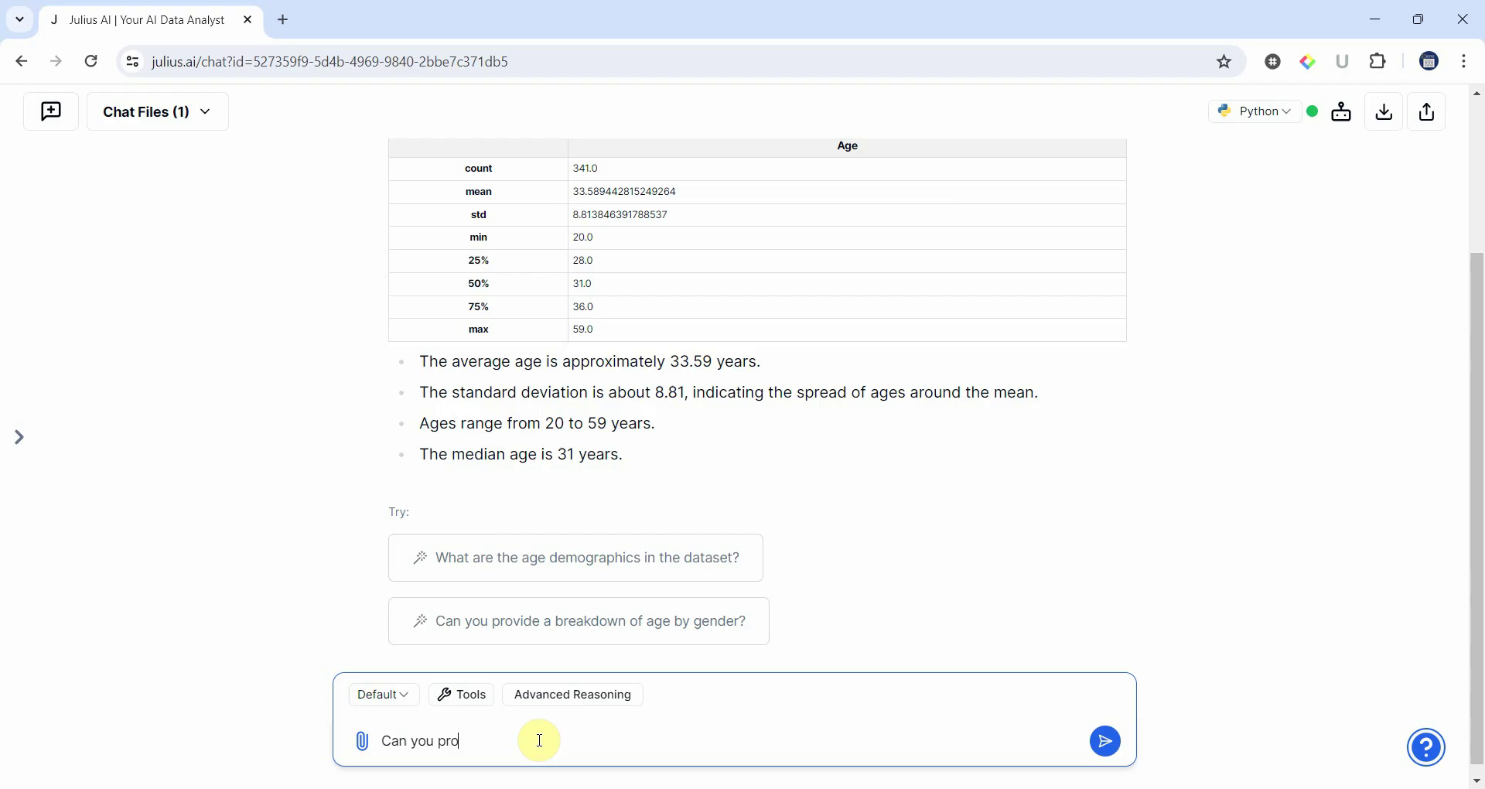
{"action": "type", "text": "vide a summary writeup of Age wi"}
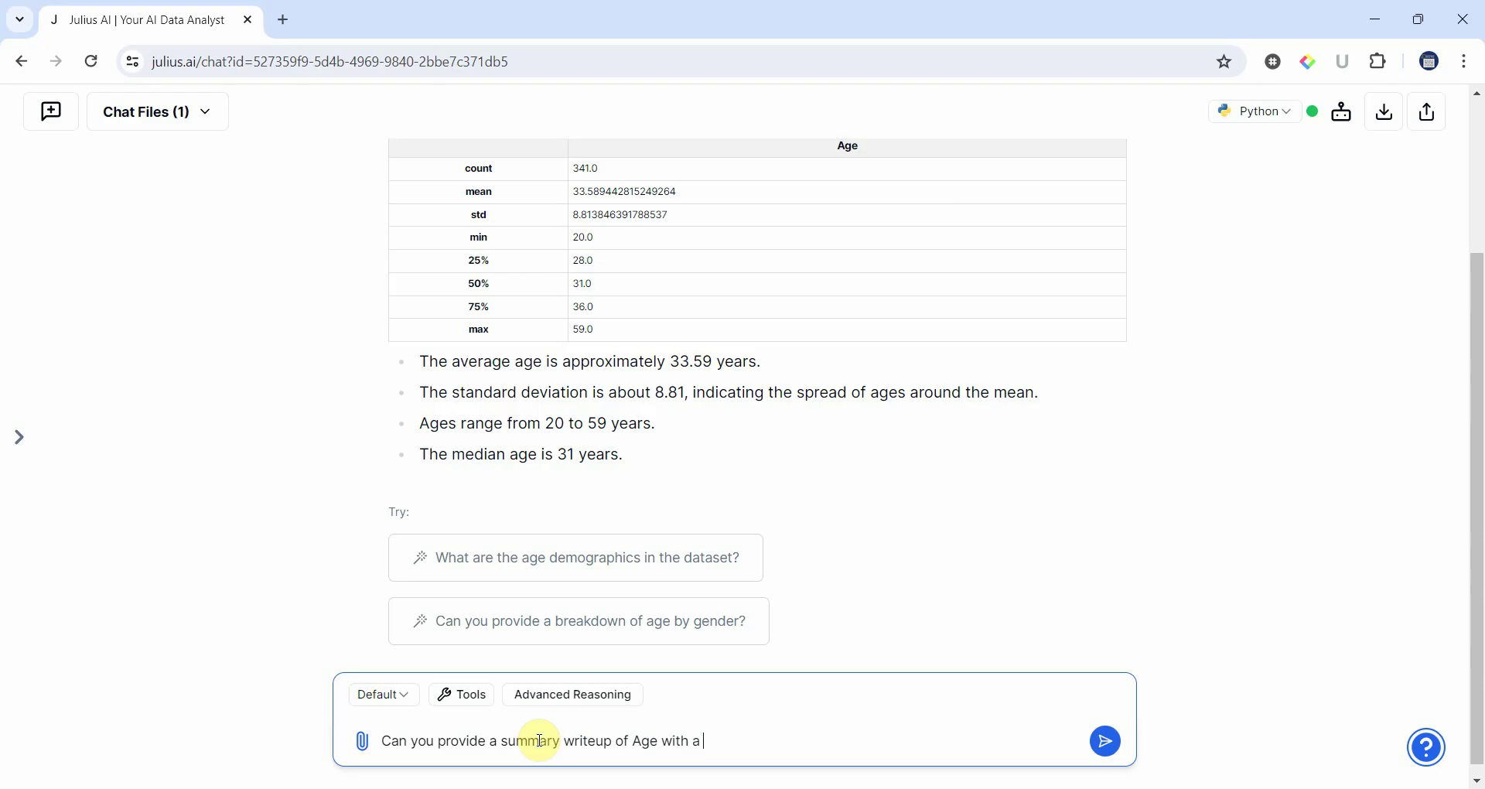
{"action": "type", "text": "th a table includoing Sample Size, M"}
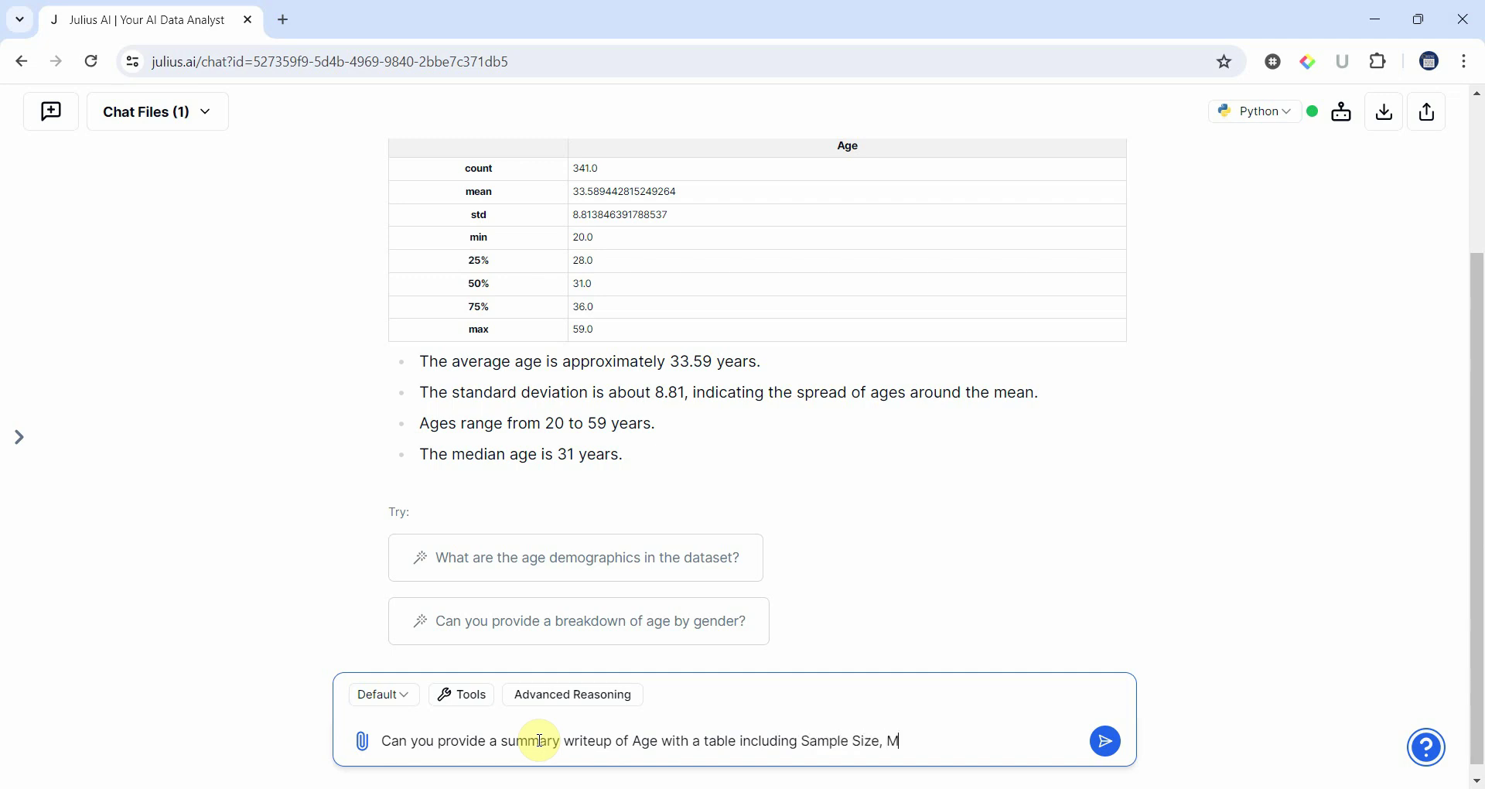
{"action": "type", "text": "ean, SD, Min and Max?"}
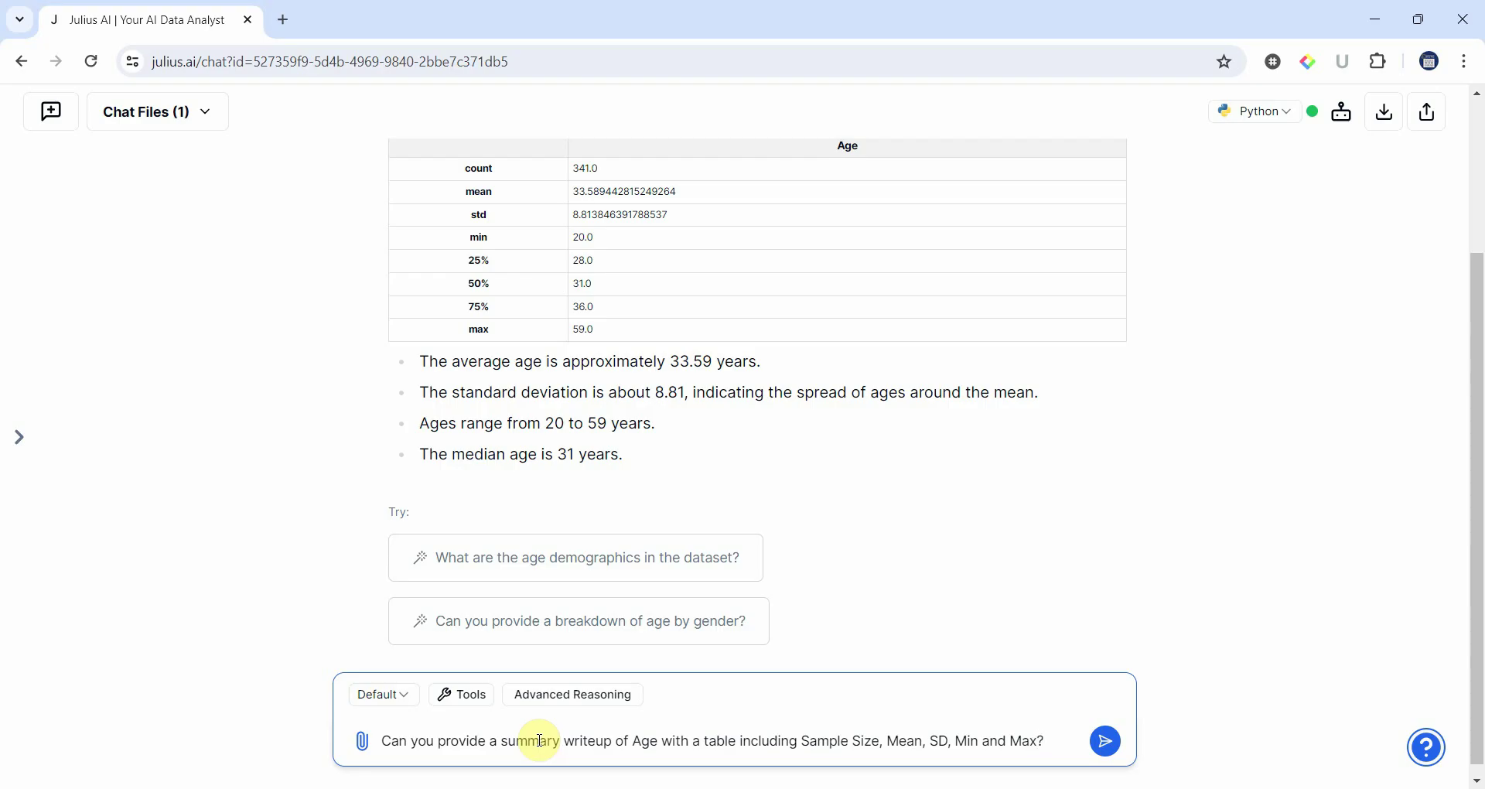
{"action": "key", "text": "Return"}
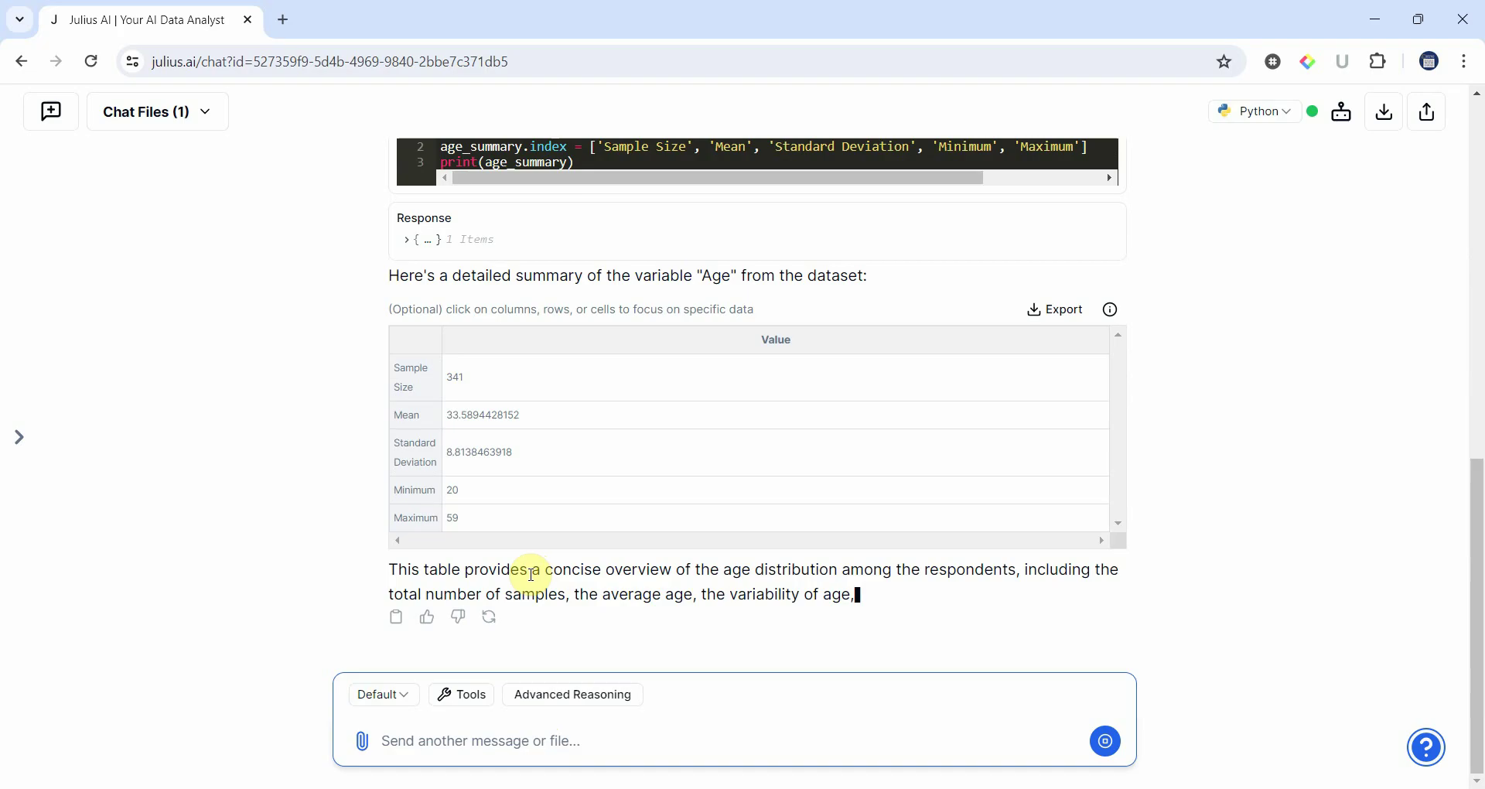
- Send the question 'can you provide a summary in a paragraph for the table?'
{"action": "left_click", "coordinate": [451, 742]}
{"action": "type", "text": "c"}
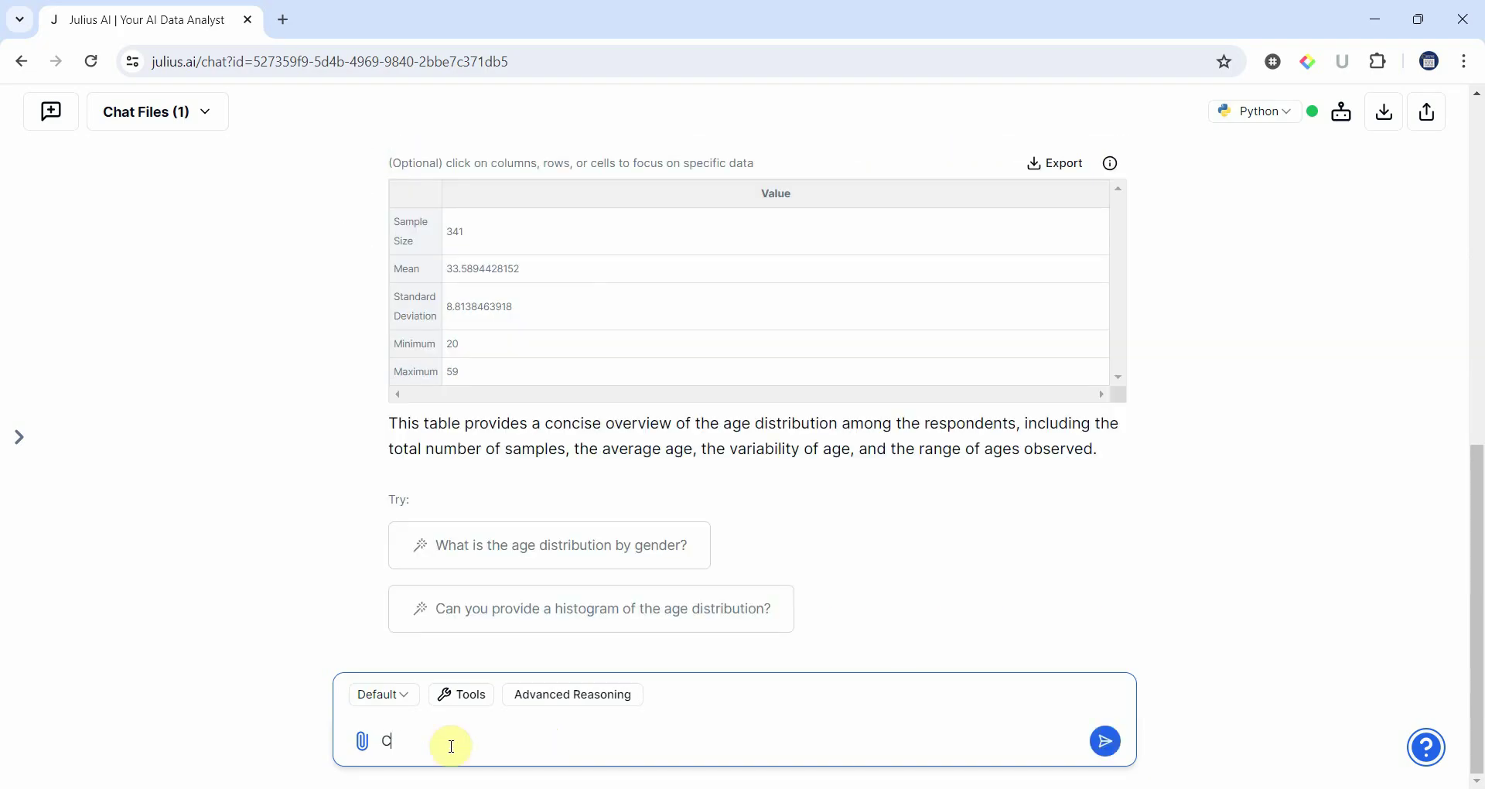
{"action": "type", "text": "an you proovide a summary in a paragrap"}
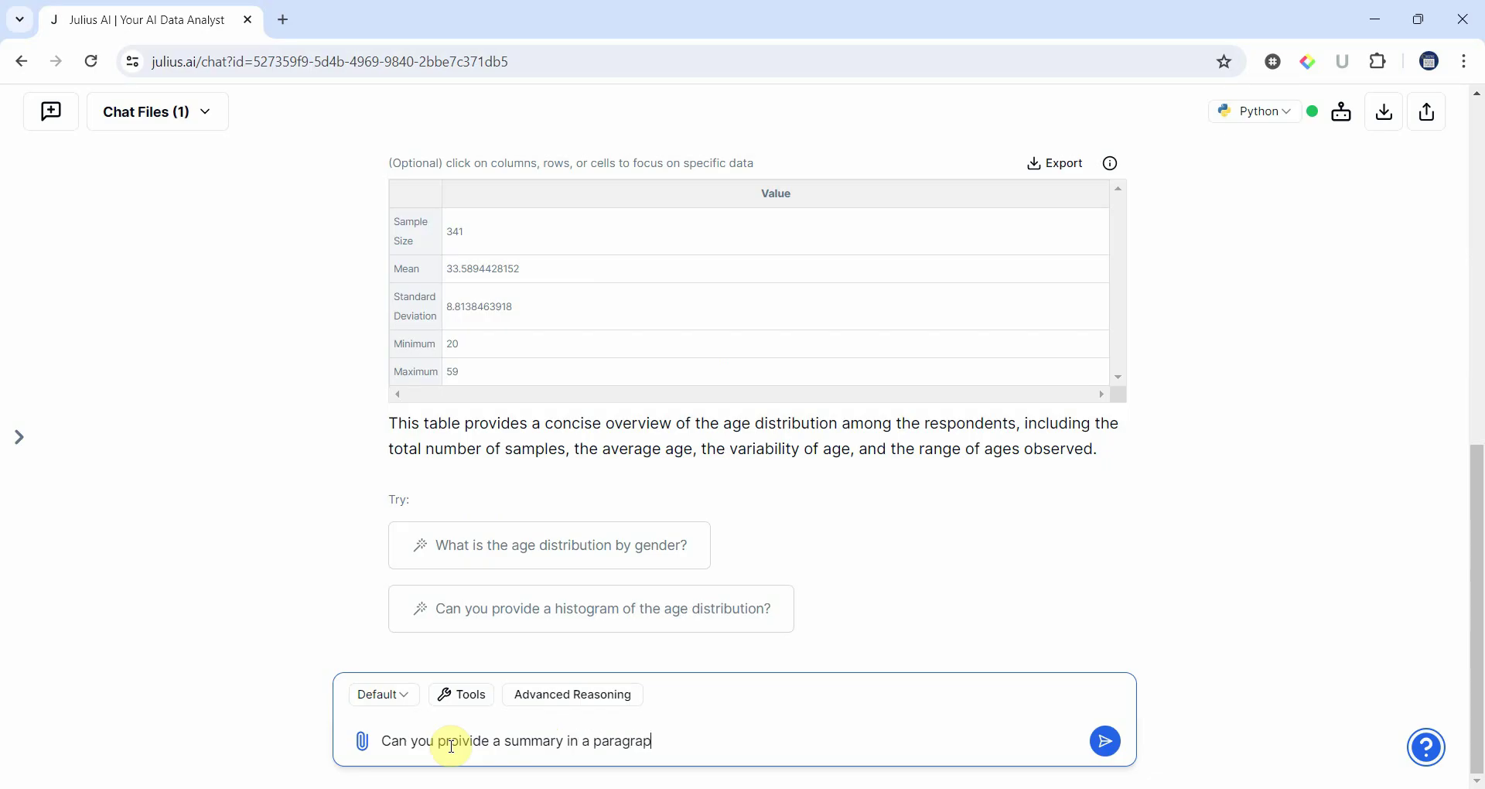
{"action": "type", "text": "h for the table?"}
{"action": "mouse_move", "coordinate": [487, 252]}
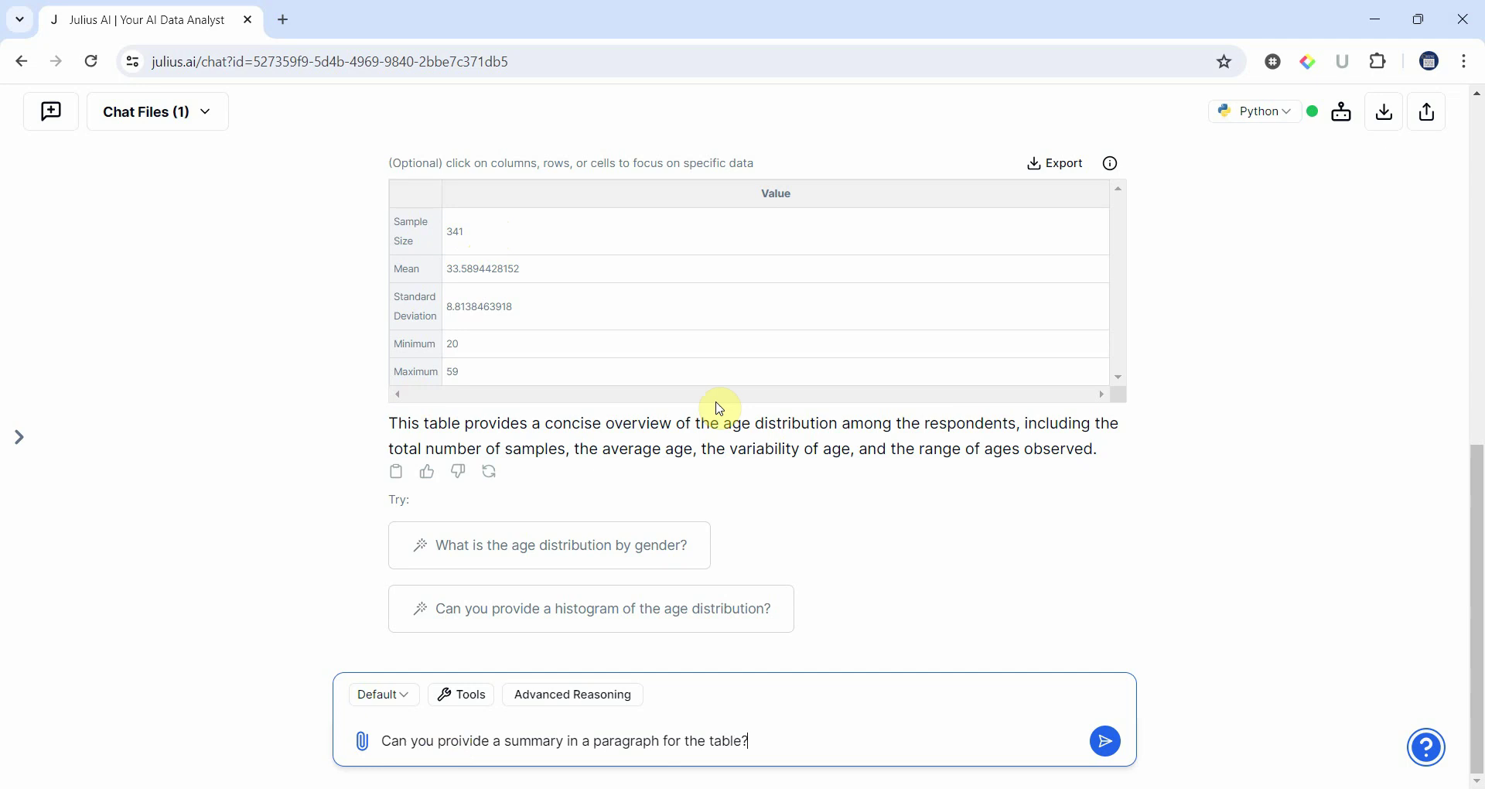
{"action": "left_click", "coordinate": [1110, 745]}
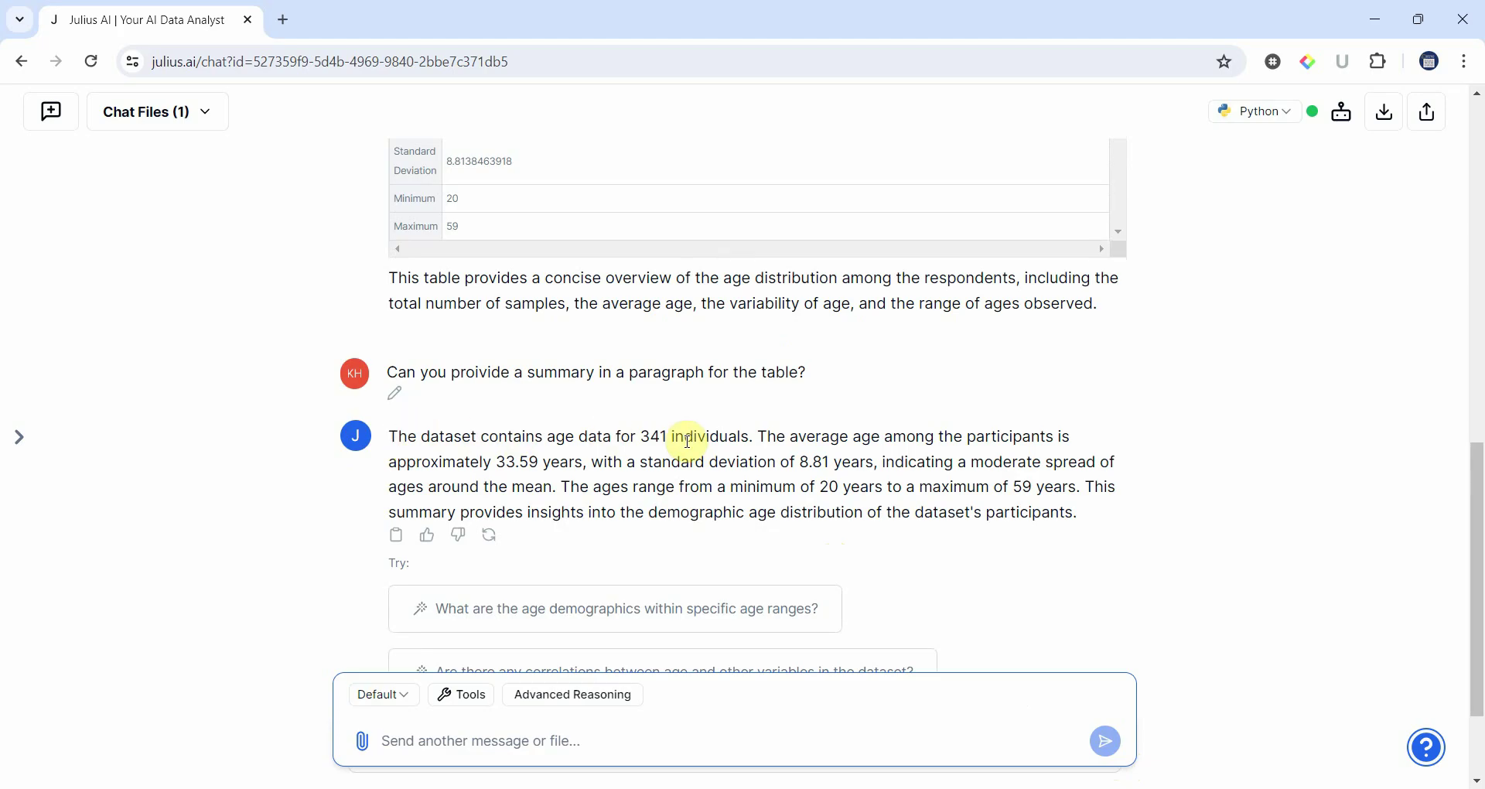
{"action": "scroll", "coordinate": [757, 457], "scroll_direction": "up", "scroll_amount": 3}
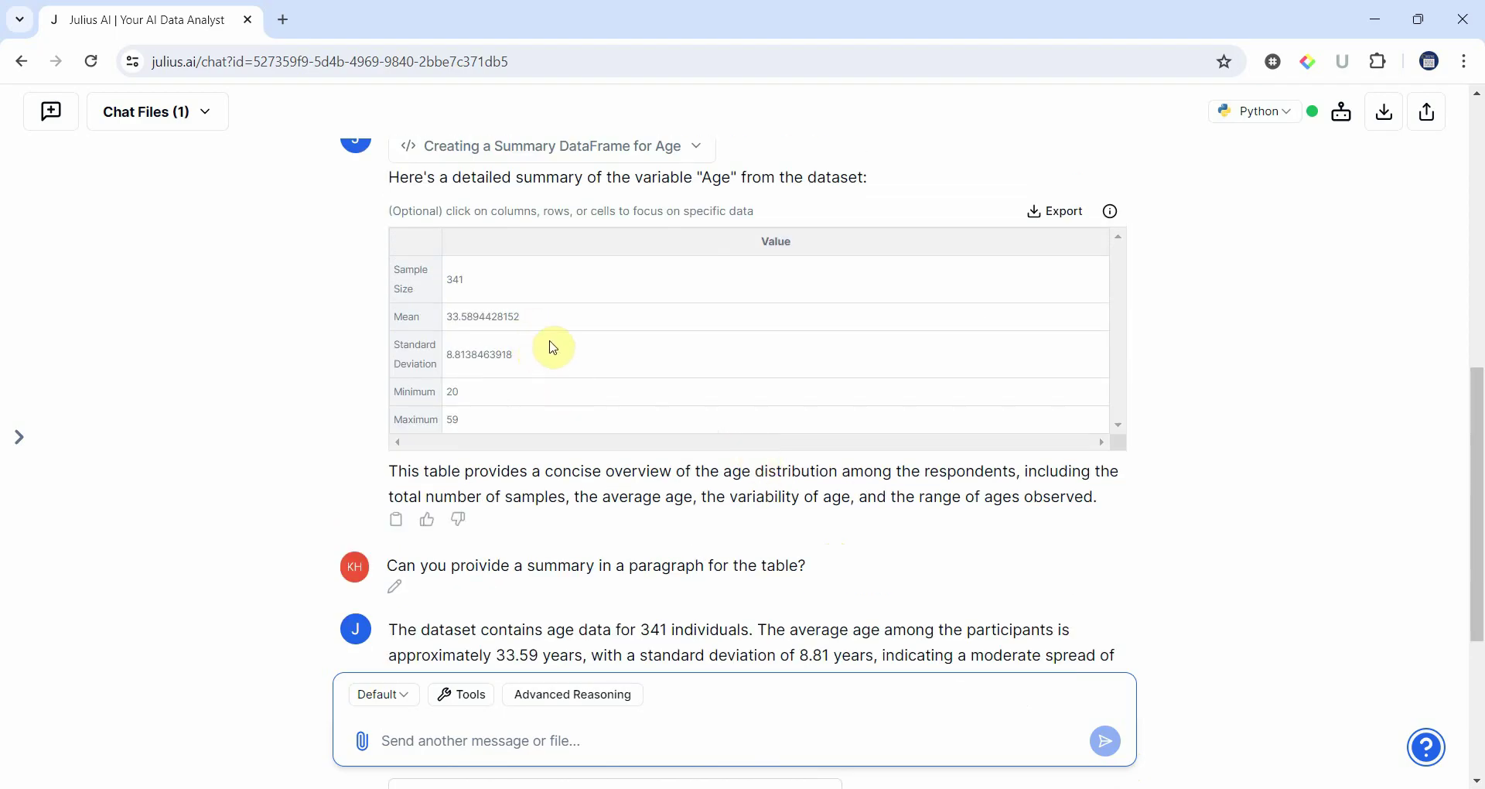
{"action": "scroll", "coordinate": [541, 352], "scroll_direction": "down", "scroll_amount": 3}
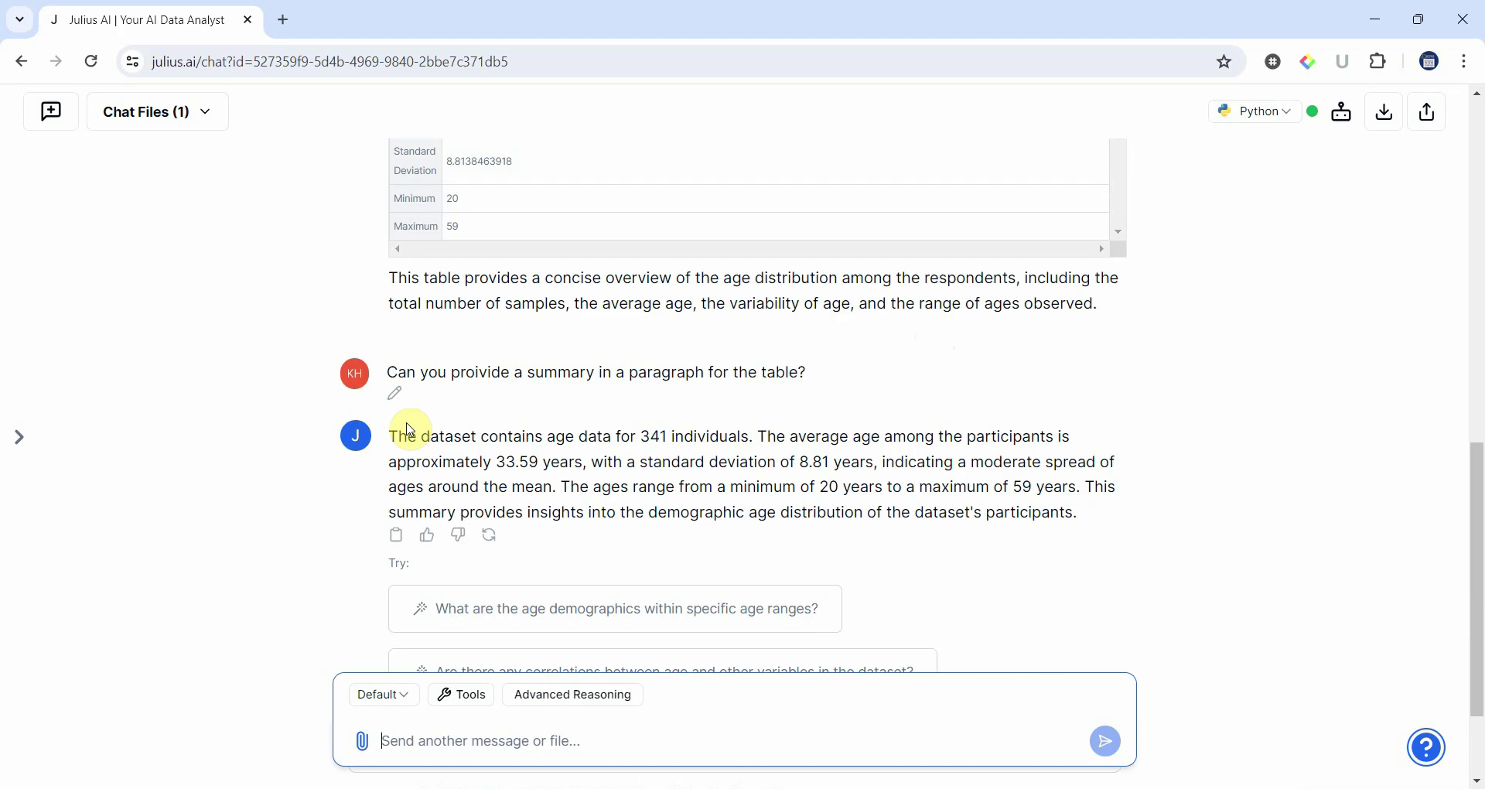
{"action": "left_click_drag", "start_coordinate": [390, 437], "coordinate": [1081, 512]}
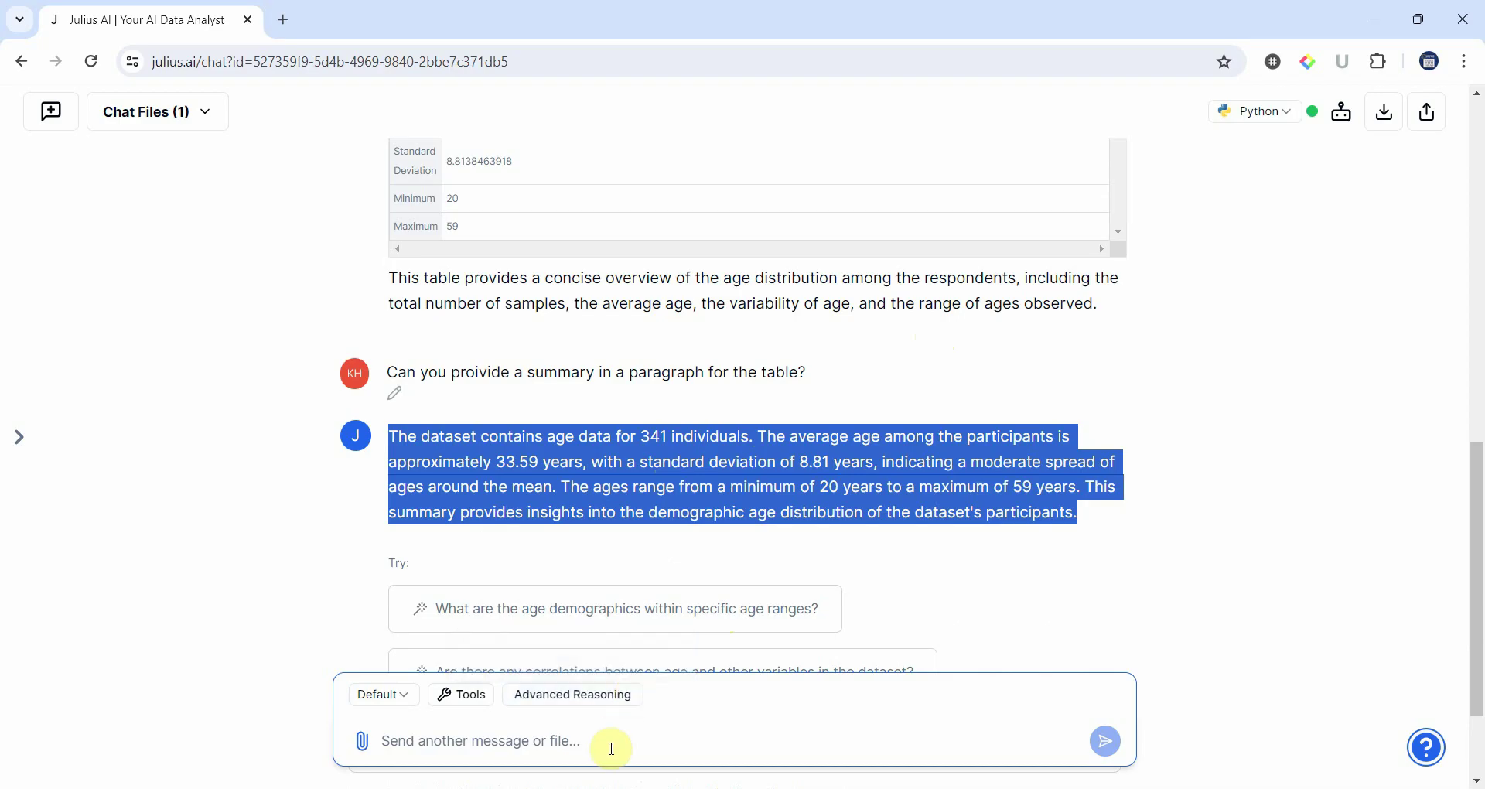
{"action": "left_click", "coordinate": [522, 745]}
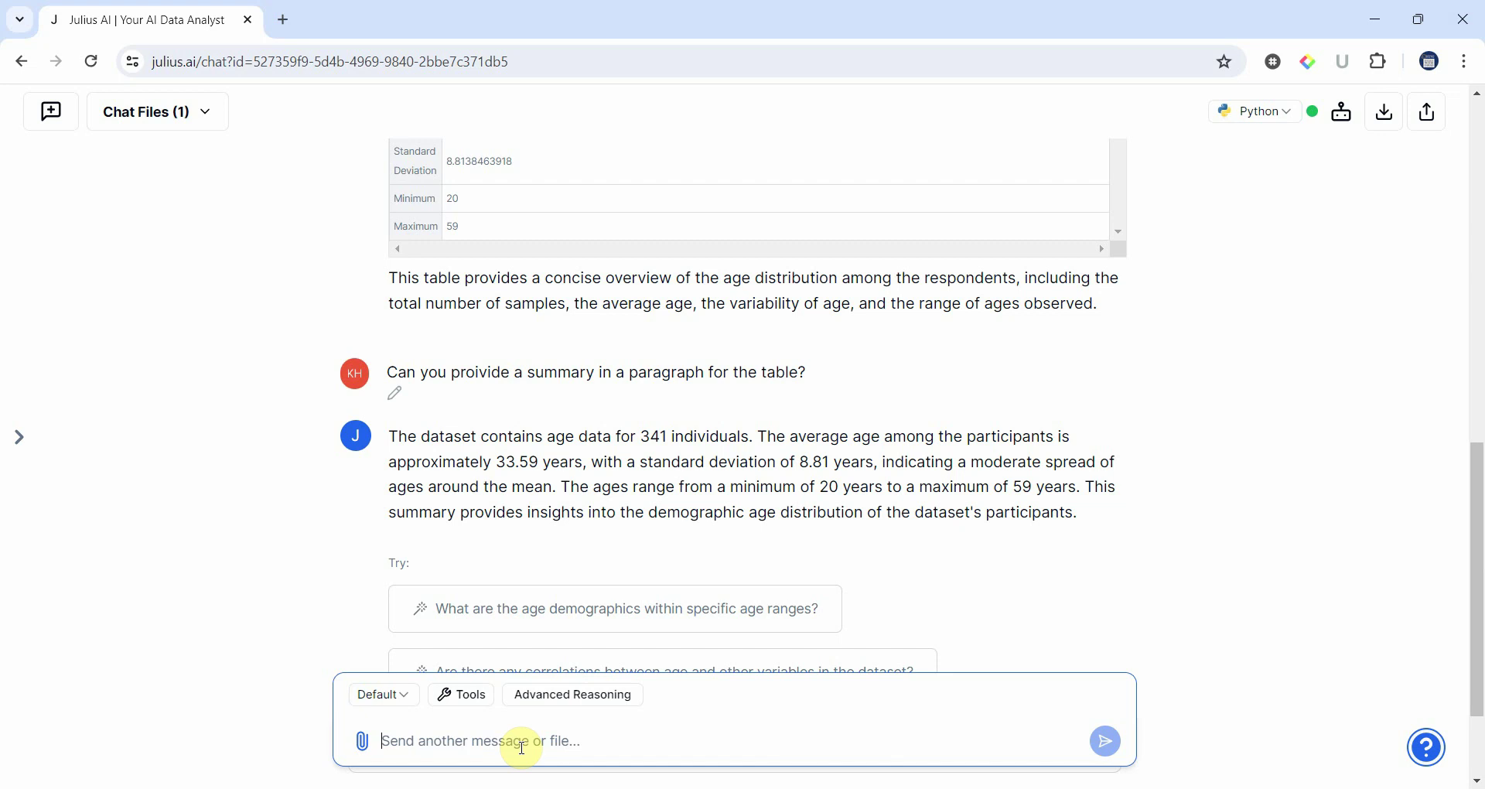
{"action": "scroll", "coordinate": [491, 236], "scroll_direction": "up", "scroll_amount": 8}
{"action": "scroll", "coordinate": [491, 240], "scroll_direction": "down", "scroll_amount": 10}
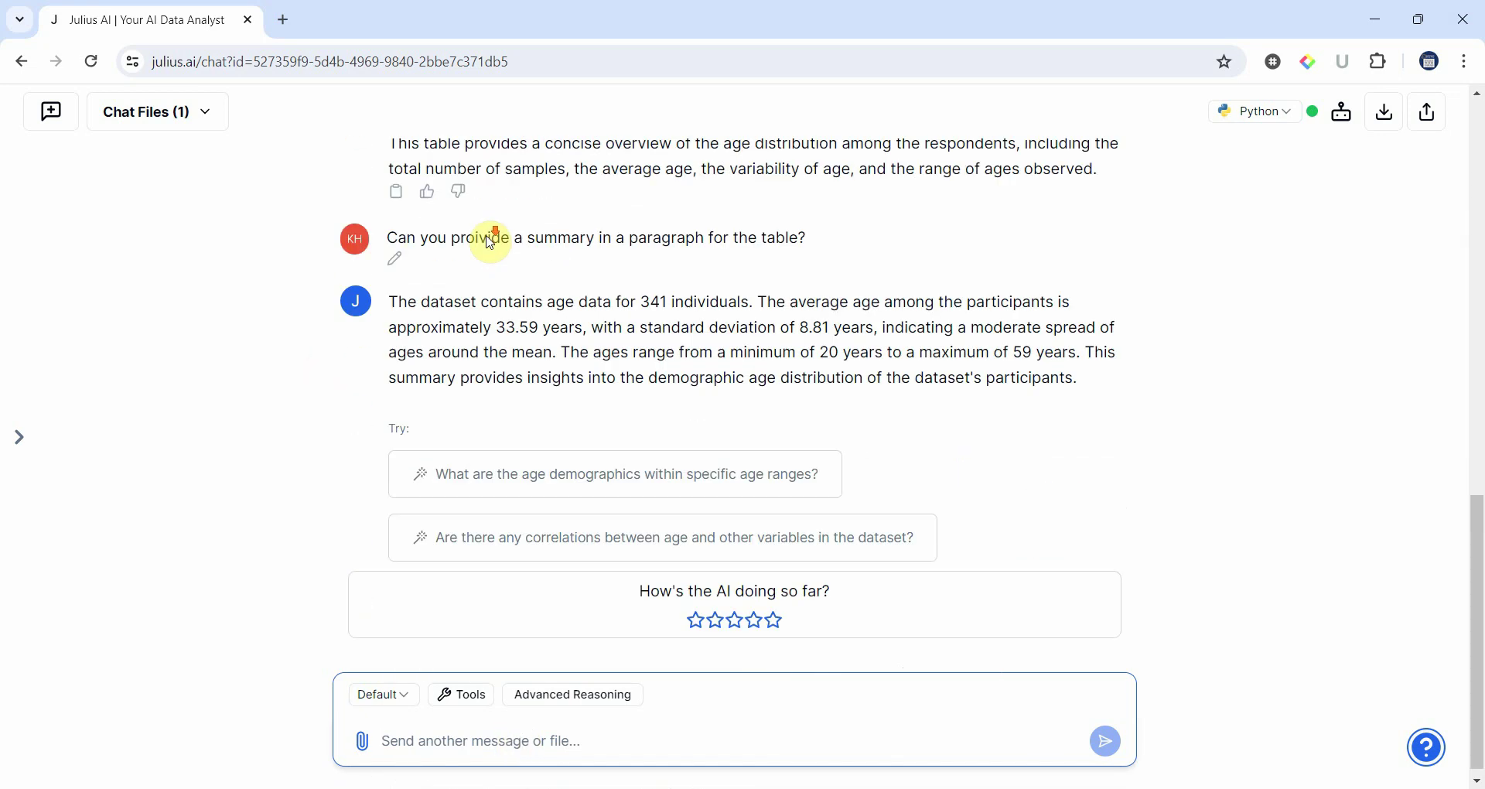
- Ask for a Gender summary with a bar graph and a paragraph describing the distribution of Gender
{"action": "left_click", "coordinate": [502, 731]}
{"action": "type", "text": "F"}
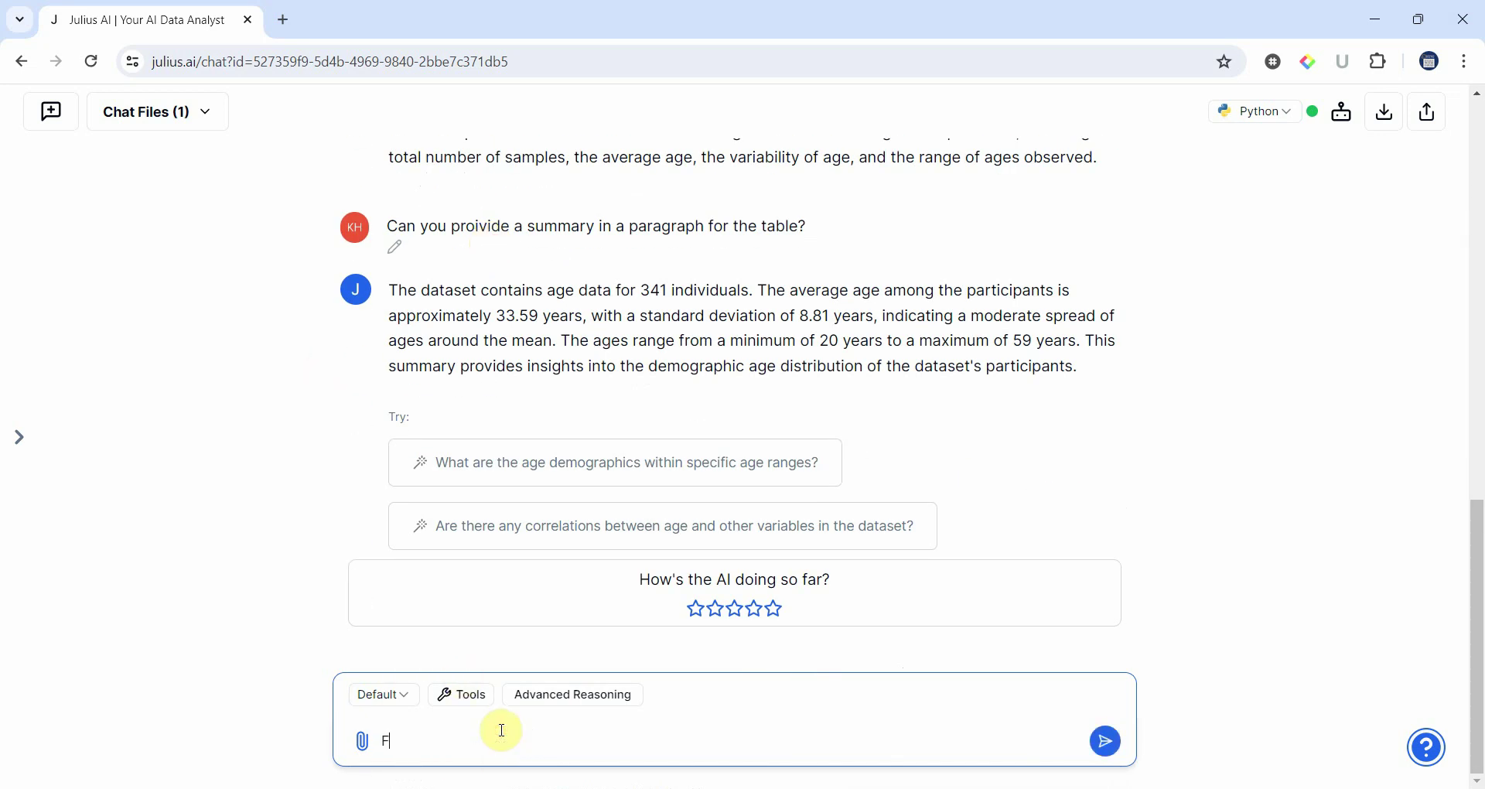
{"action": "type", "text": "rom the Dataset, can you provide"}
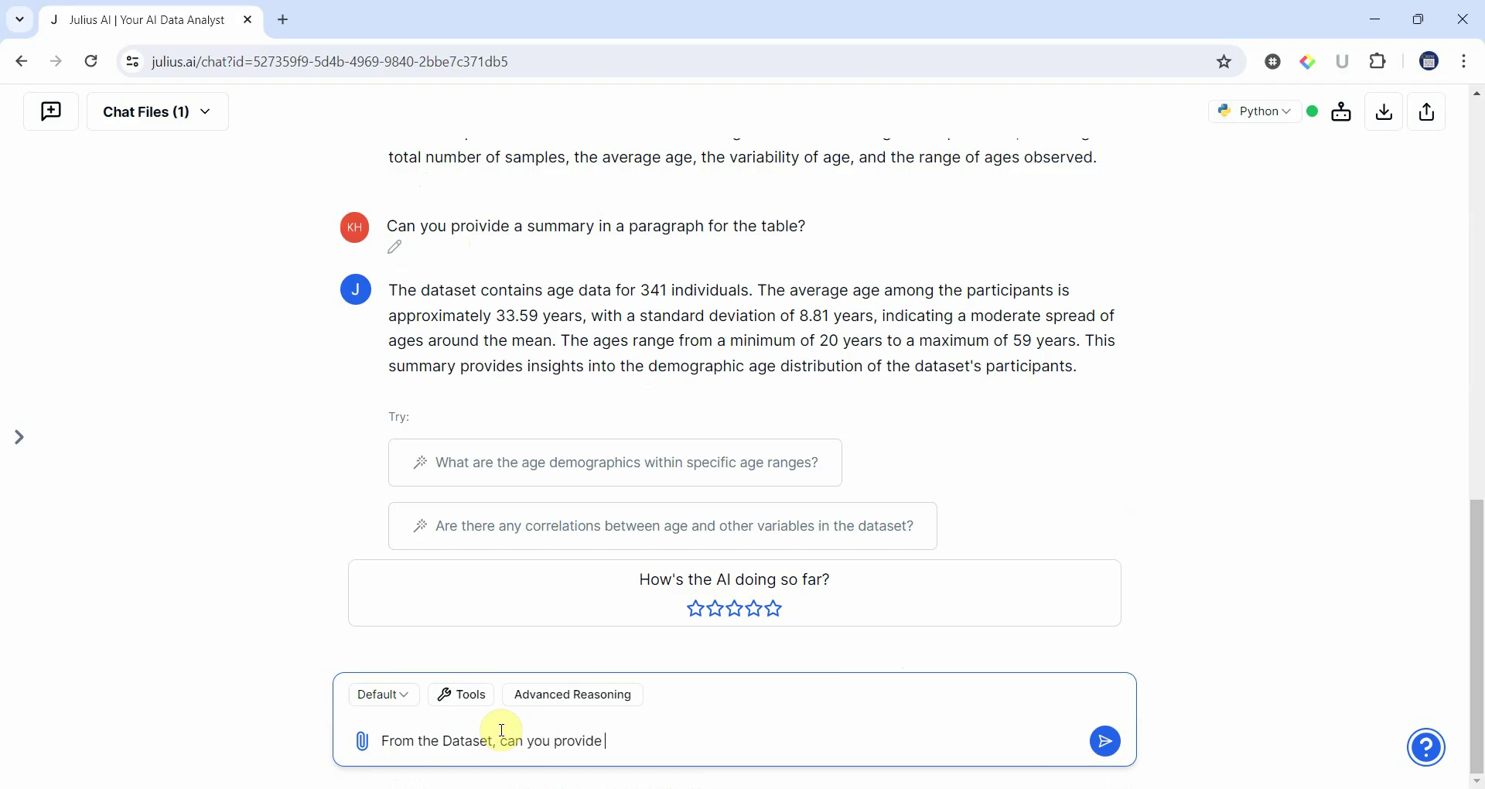
{"action": "type", "text": " a summary of Gender, with a Ba"}
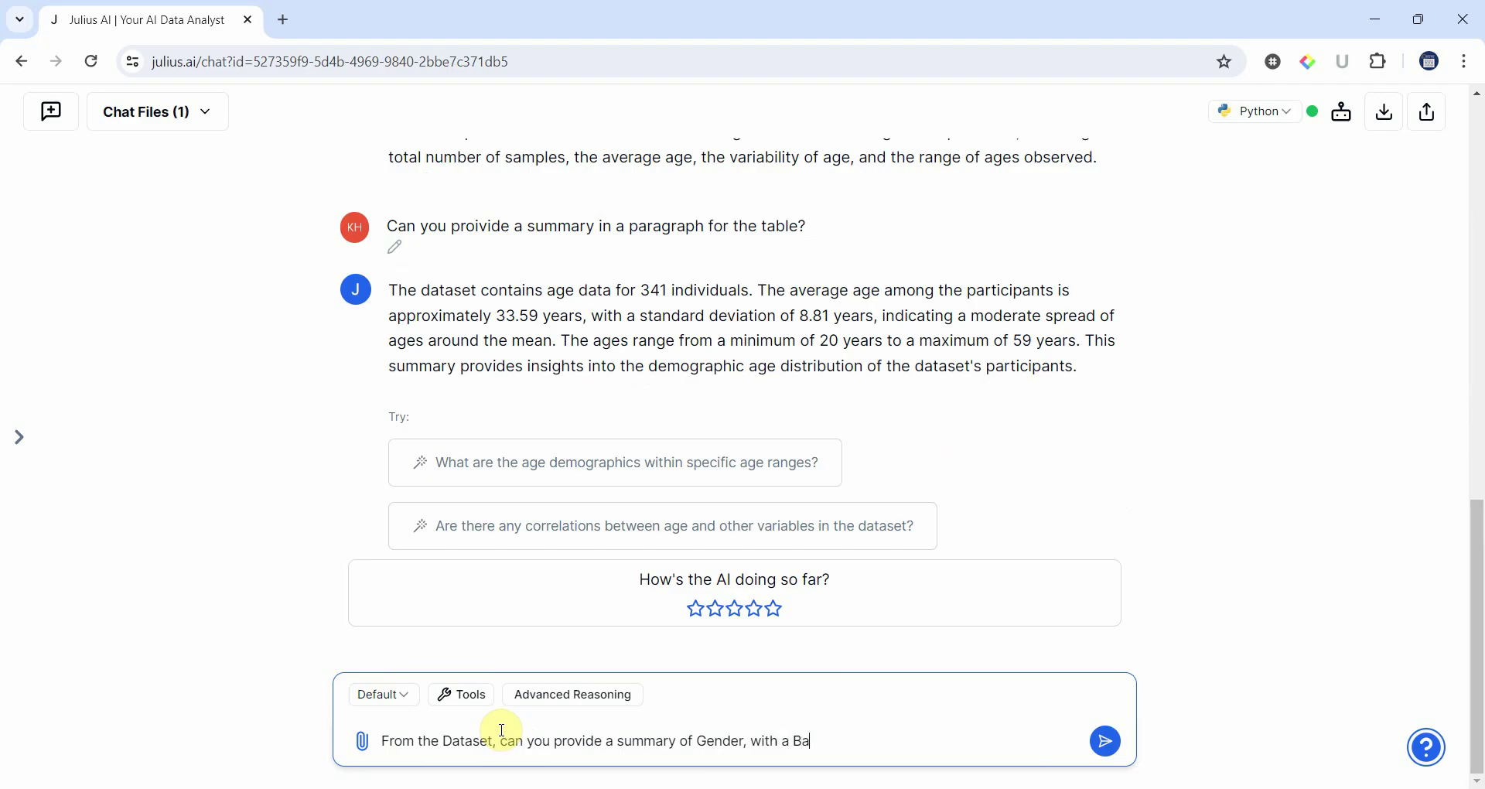
{"action": "type", "text": "r Graph and a paragraph des"}
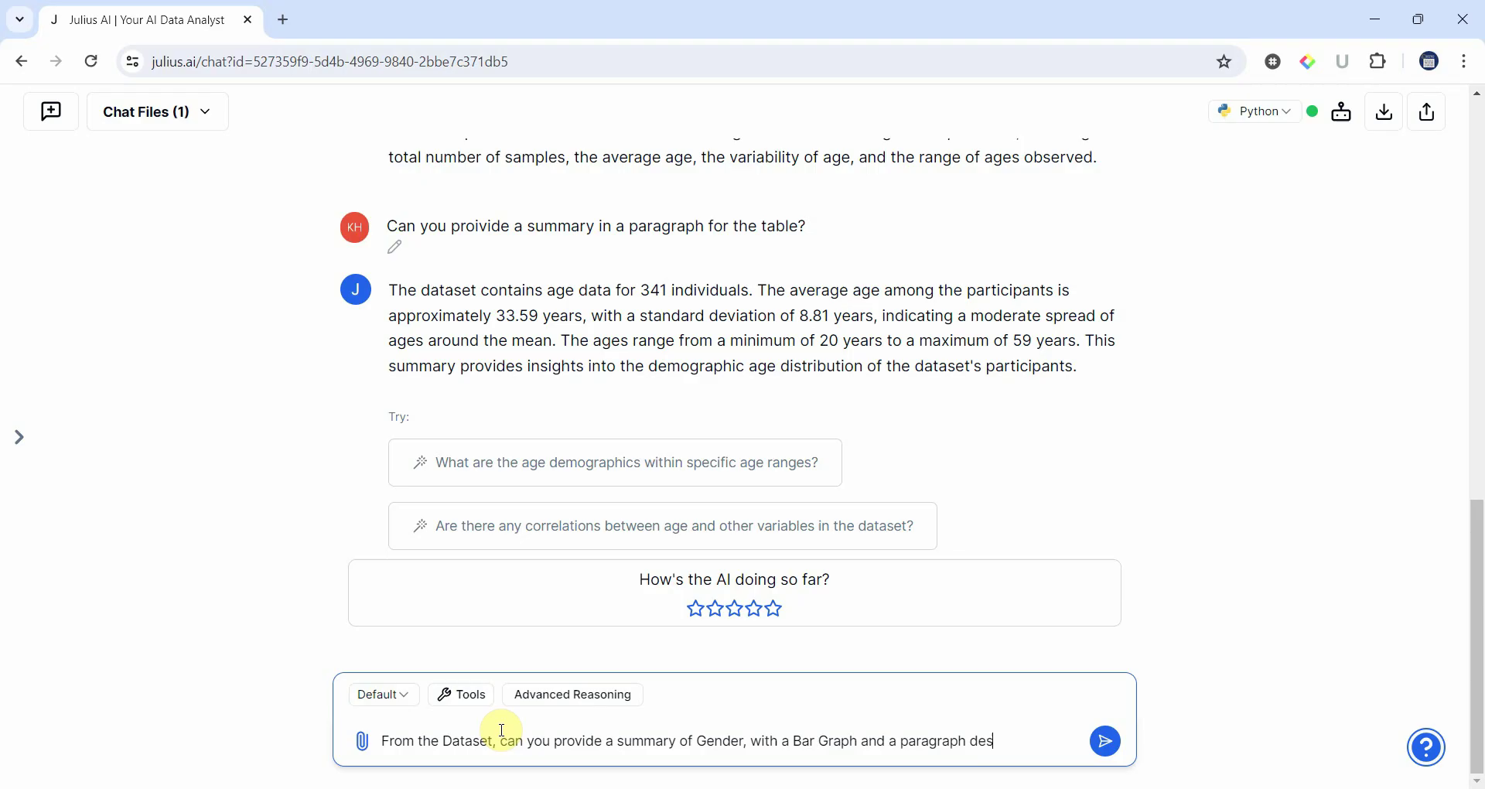
{"action": "type", "text": "cribing the distribution of"}
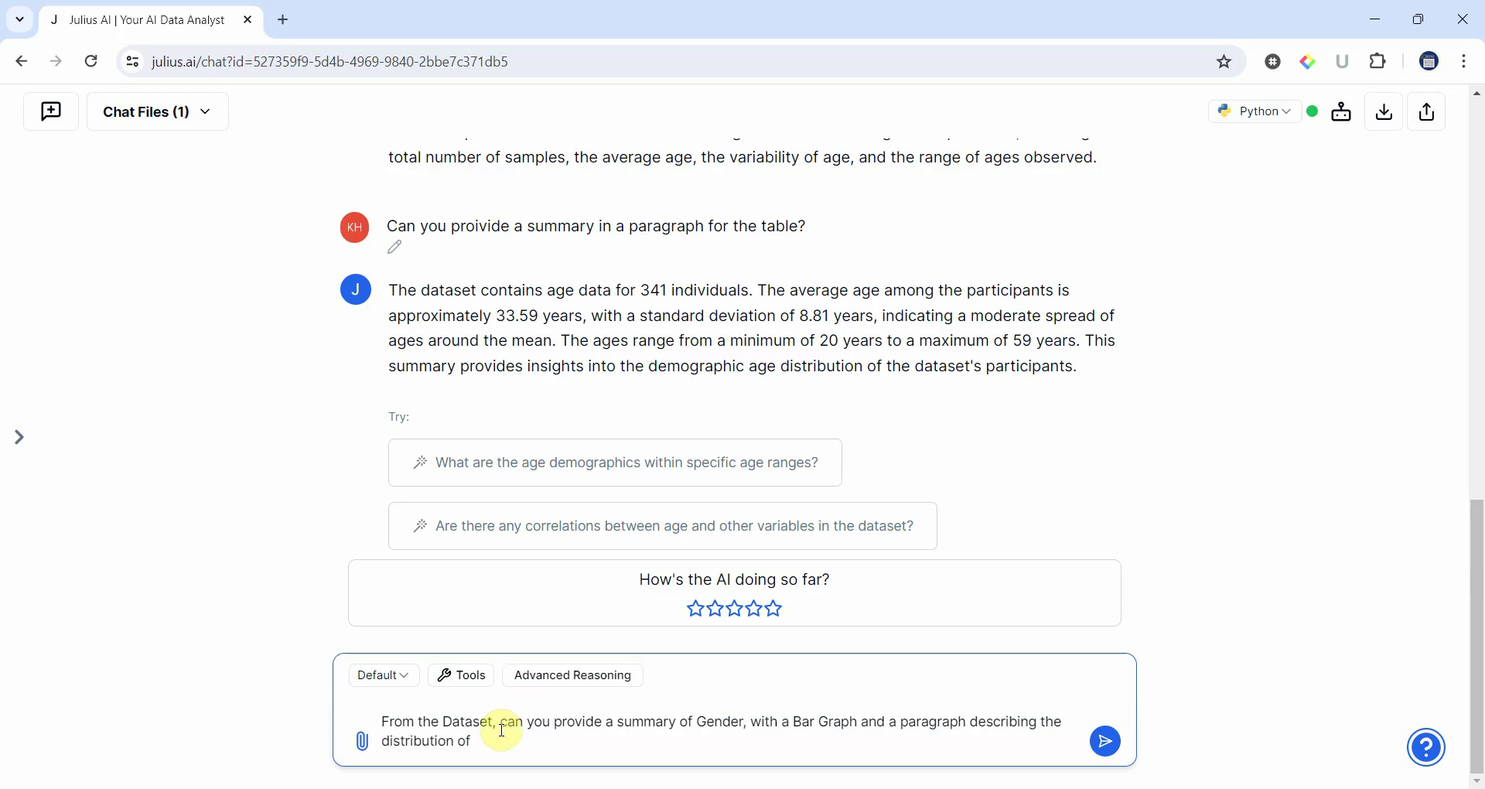
{"action": "type", "text": " Gender."}
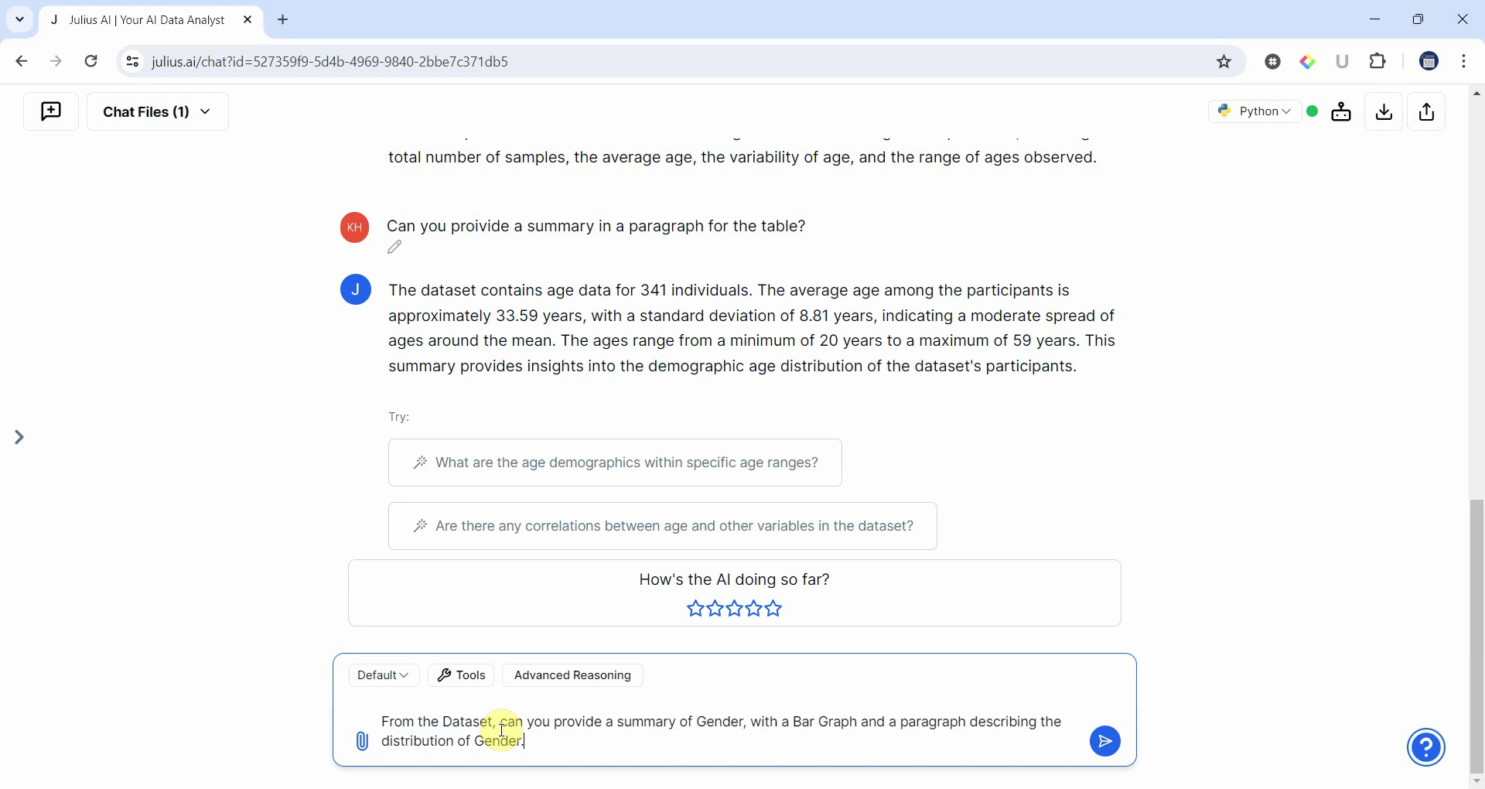
{"action": "key", "text": "Return"}
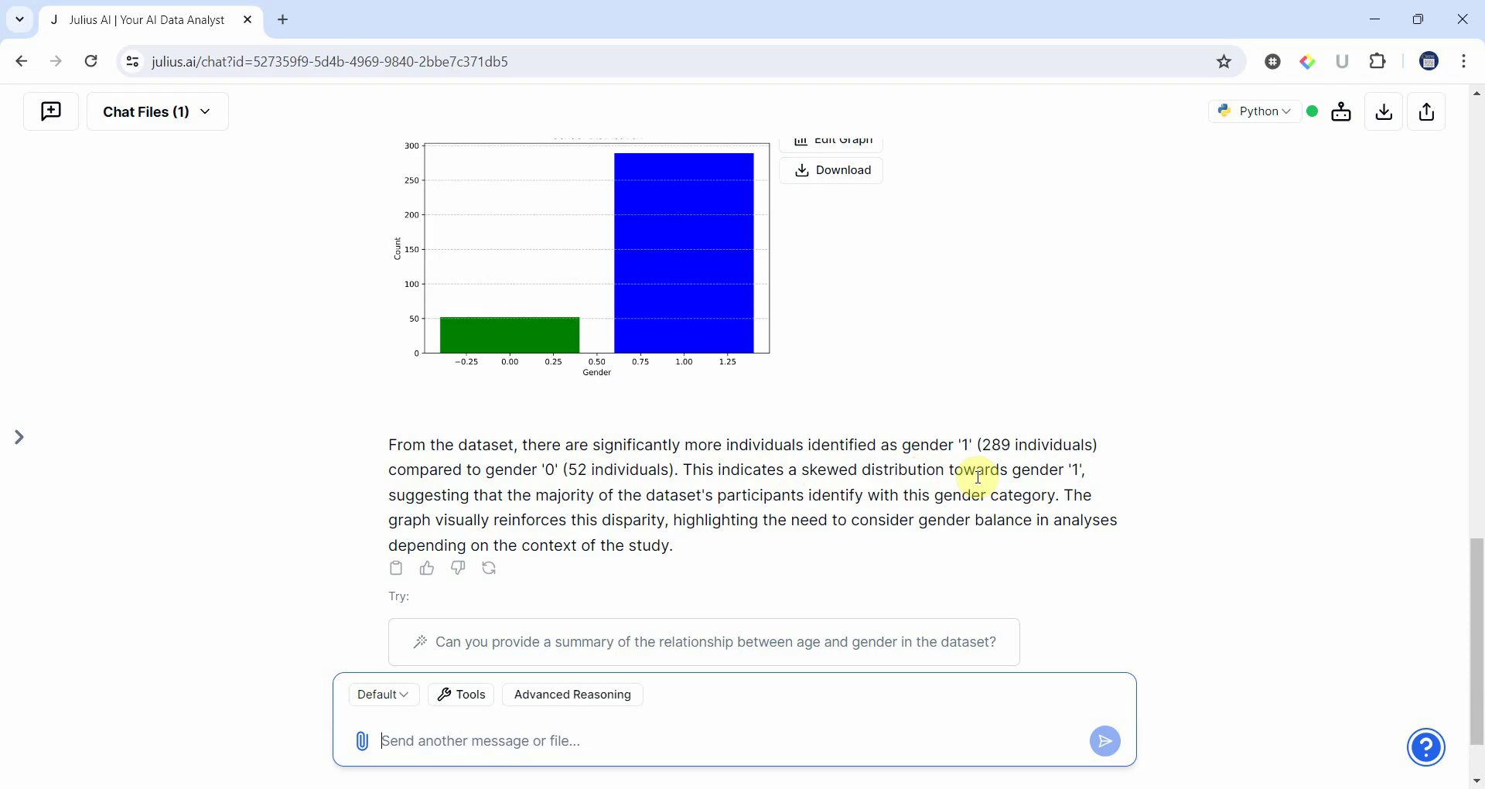
- Scroll the reply to view the Gender Distribution bar graph and its 289-versus-52 paragraph
{"action": "scroll", "coordinate": [812, 340], "scroll_direction": "up", "scroll_amount": 3}
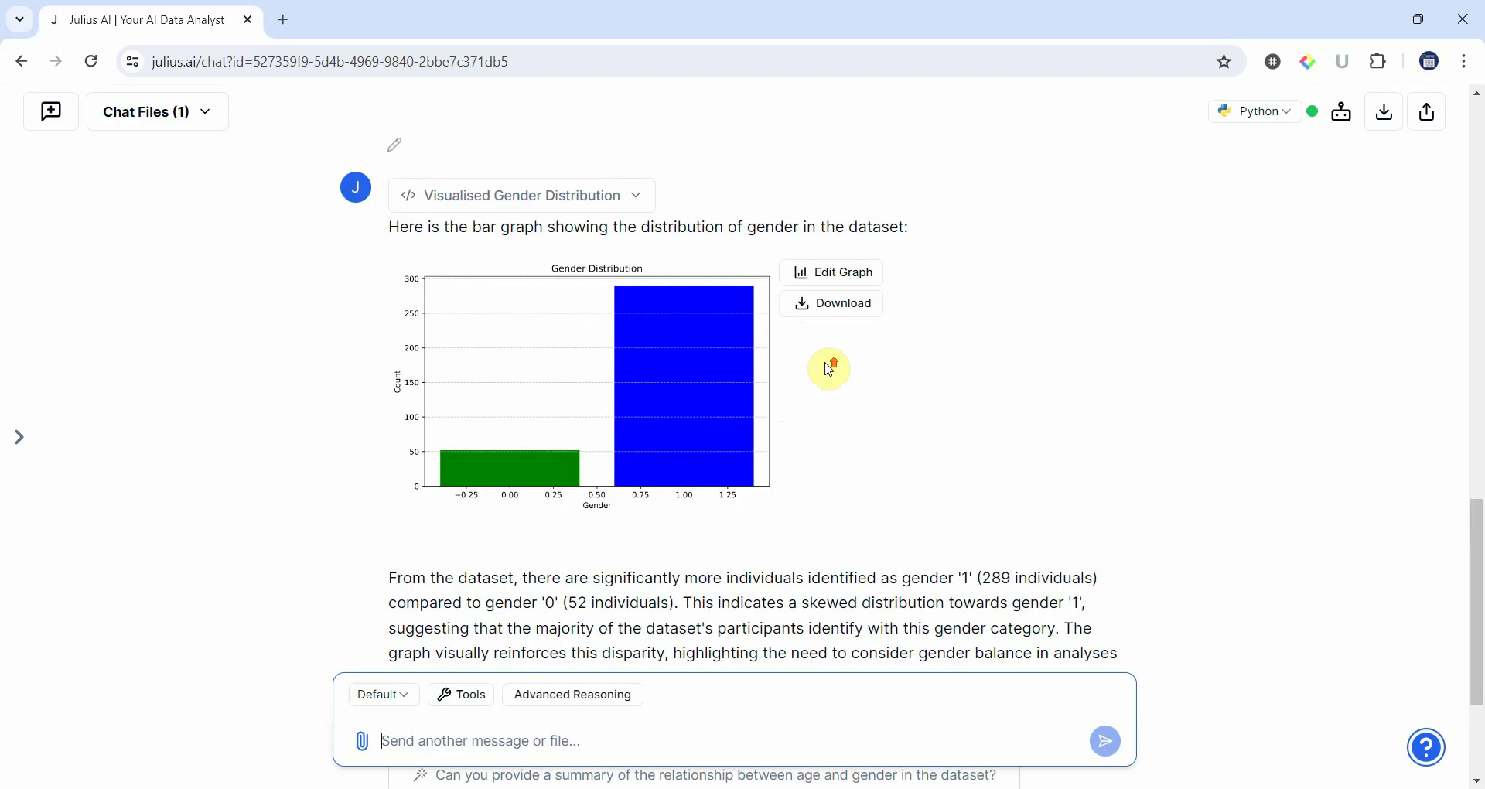
{"action": "scroll", "coordinate": [653, 474], "scroll_direction": "up", "scroll_amount": 2}
{"action": "scroll", "coordinate": [573, 487], "scroll_direction": "down", "scroll_amount": 6}
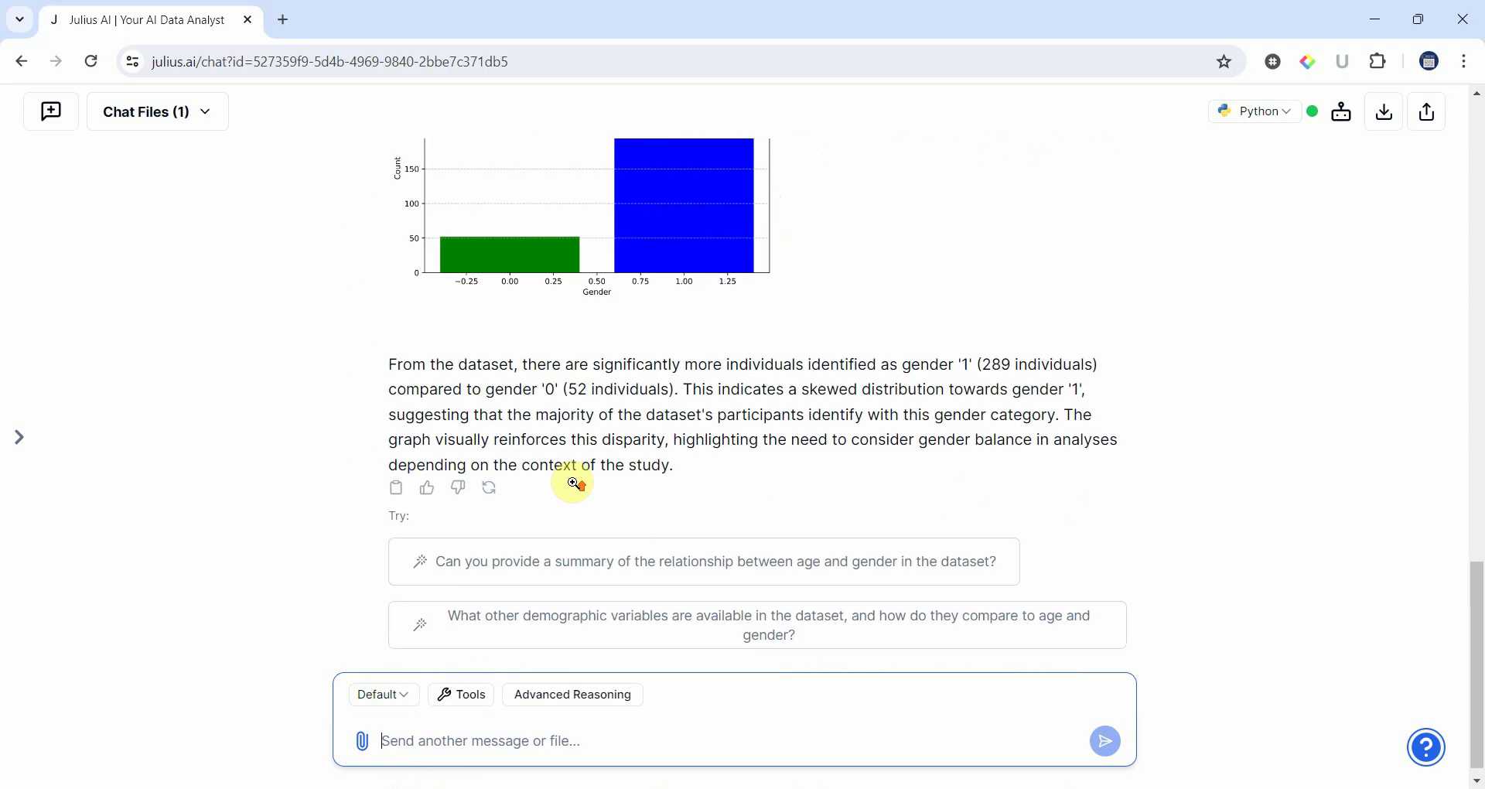
{"action": "scroll", "coordinate": [573, 484], "scroll_direction": "up", "scroll_amount": 5}
{"action": "scroll", "coordinate": [618, 448], "scroll_direction": "down", "scroll_amount": 3}
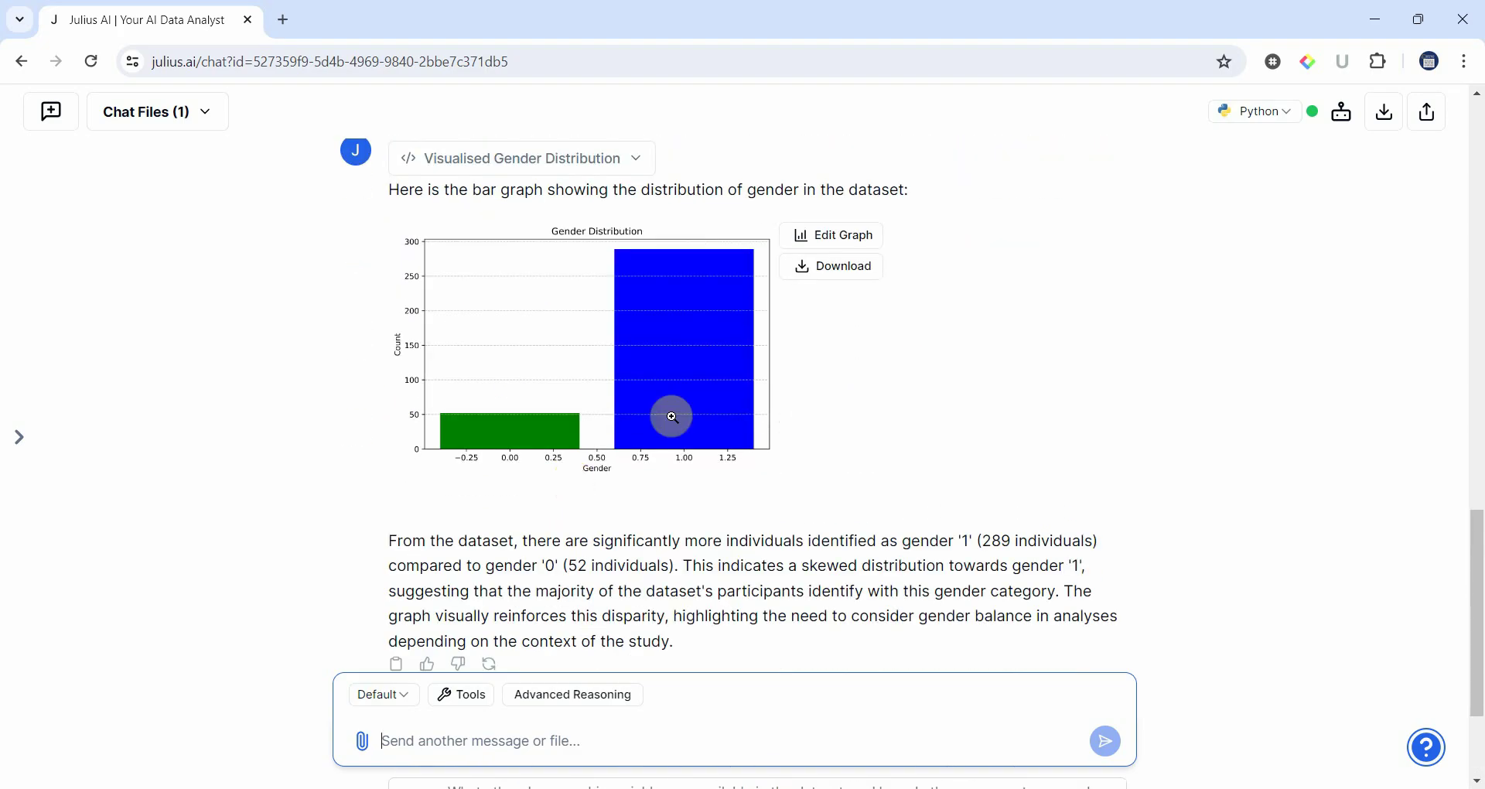
- Review the Gender Distribution graph's title and Gender/Count axis labels, then cancel without changes
{"action": "left_click", "coordinate": [848, 236]}
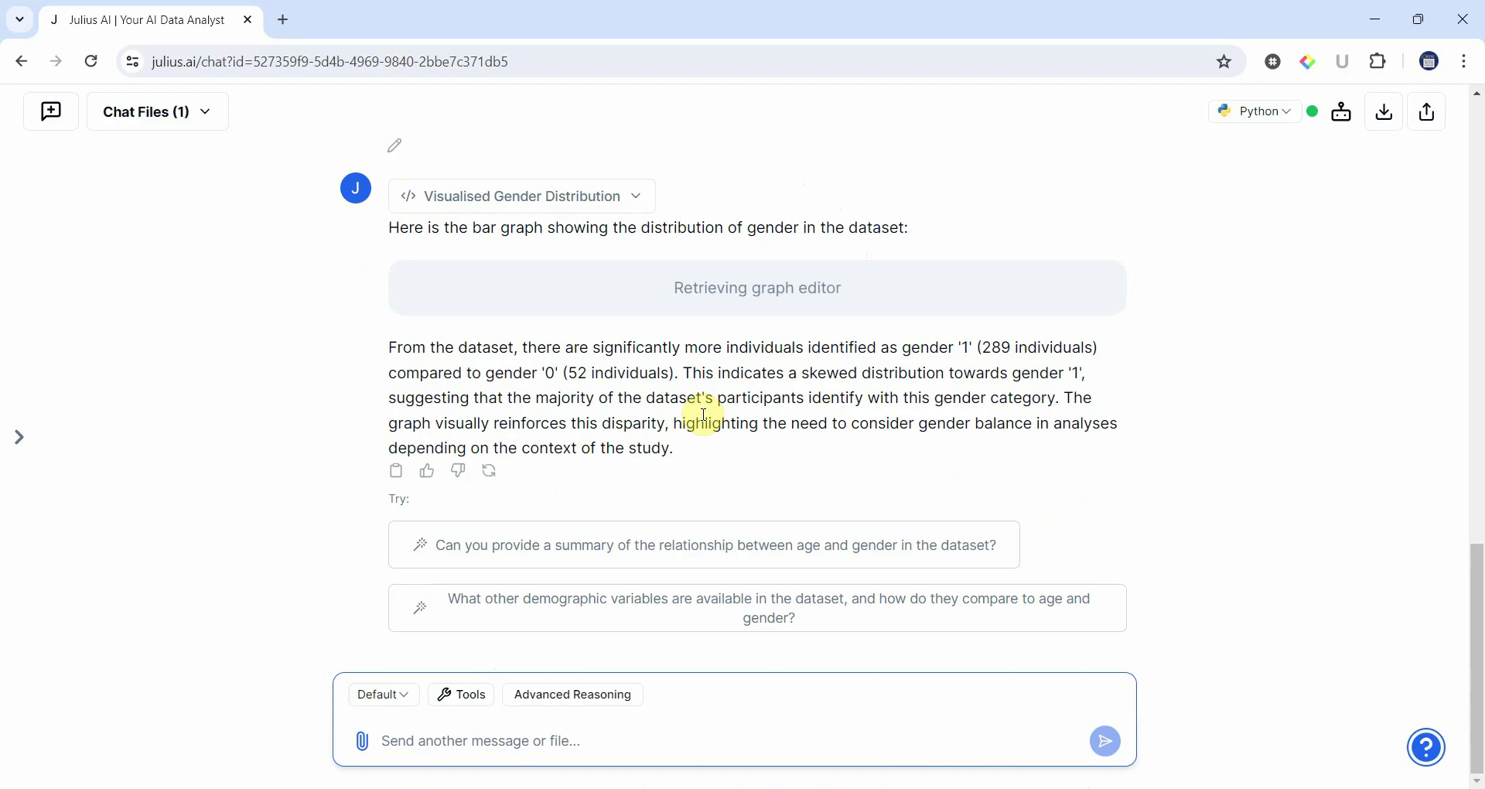
{"action": "scroll", "coordinate": [785, 499], "scroll_direction": "down", "scroll_amount": 2}
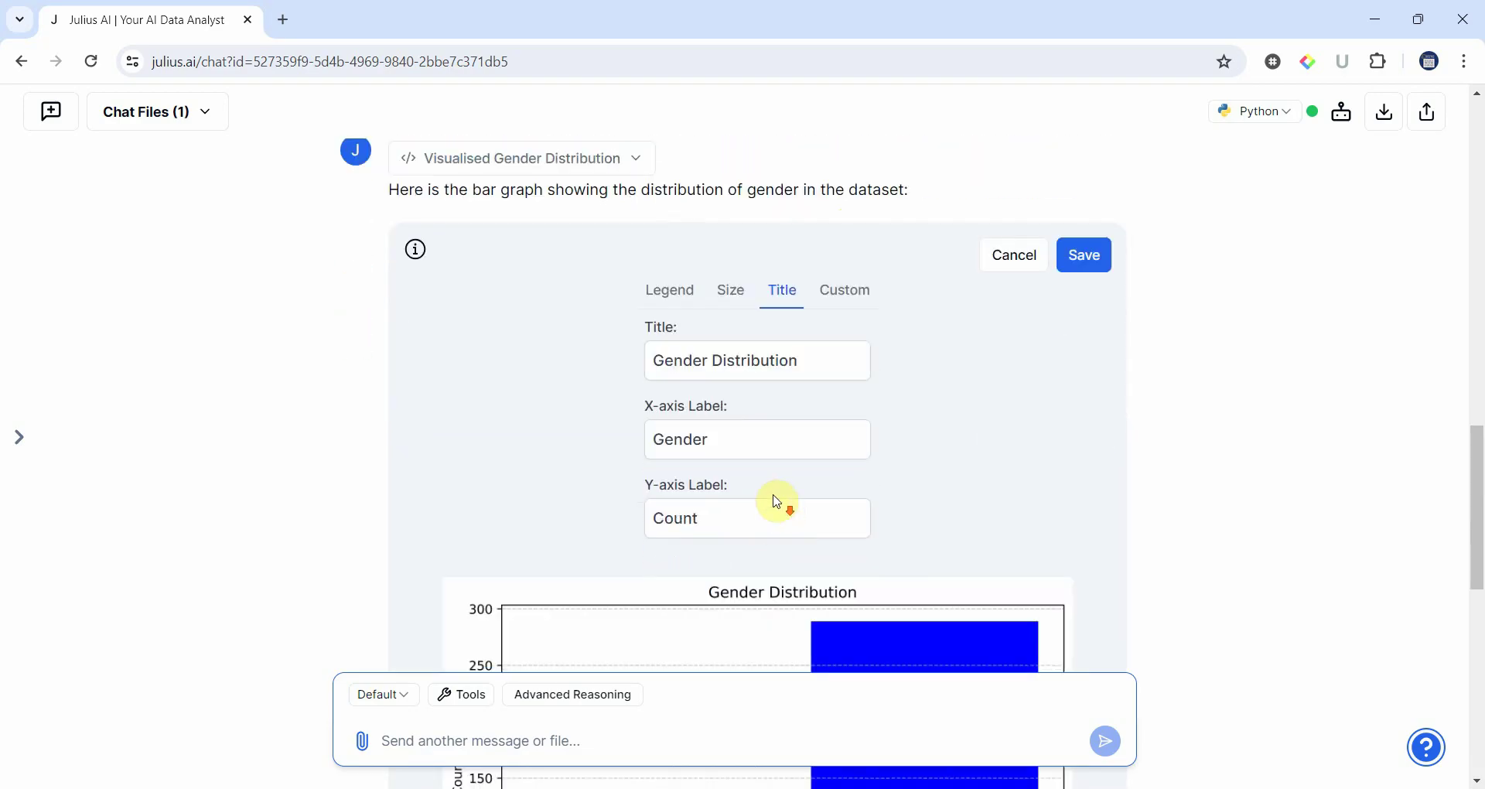
{"action": "left_click", "coordinate": [740, 377]}
{"action": "left_click", "coordinate": [732, 448]}
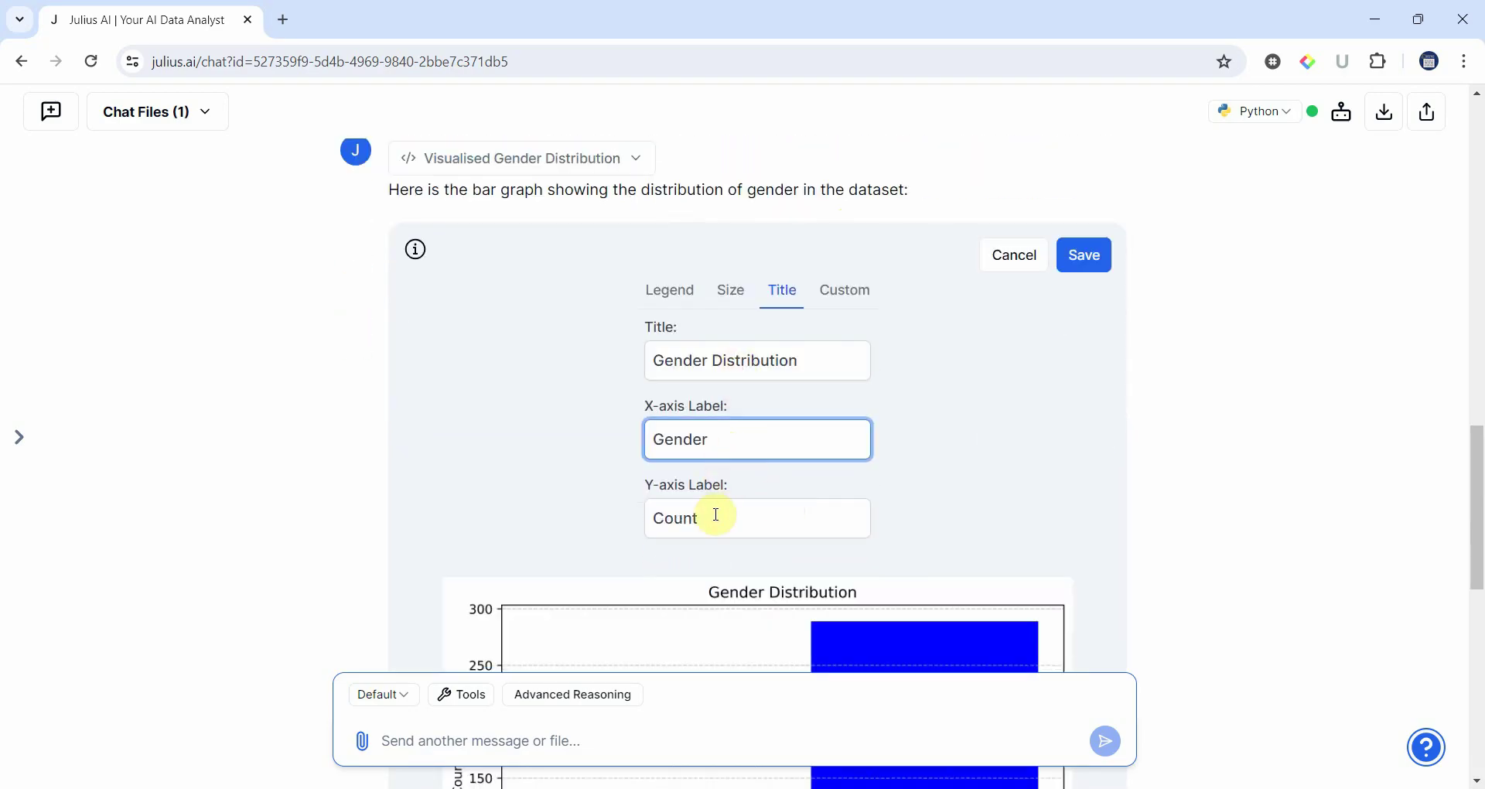
{"action": "left_click", "coordinate": [716, 517]}
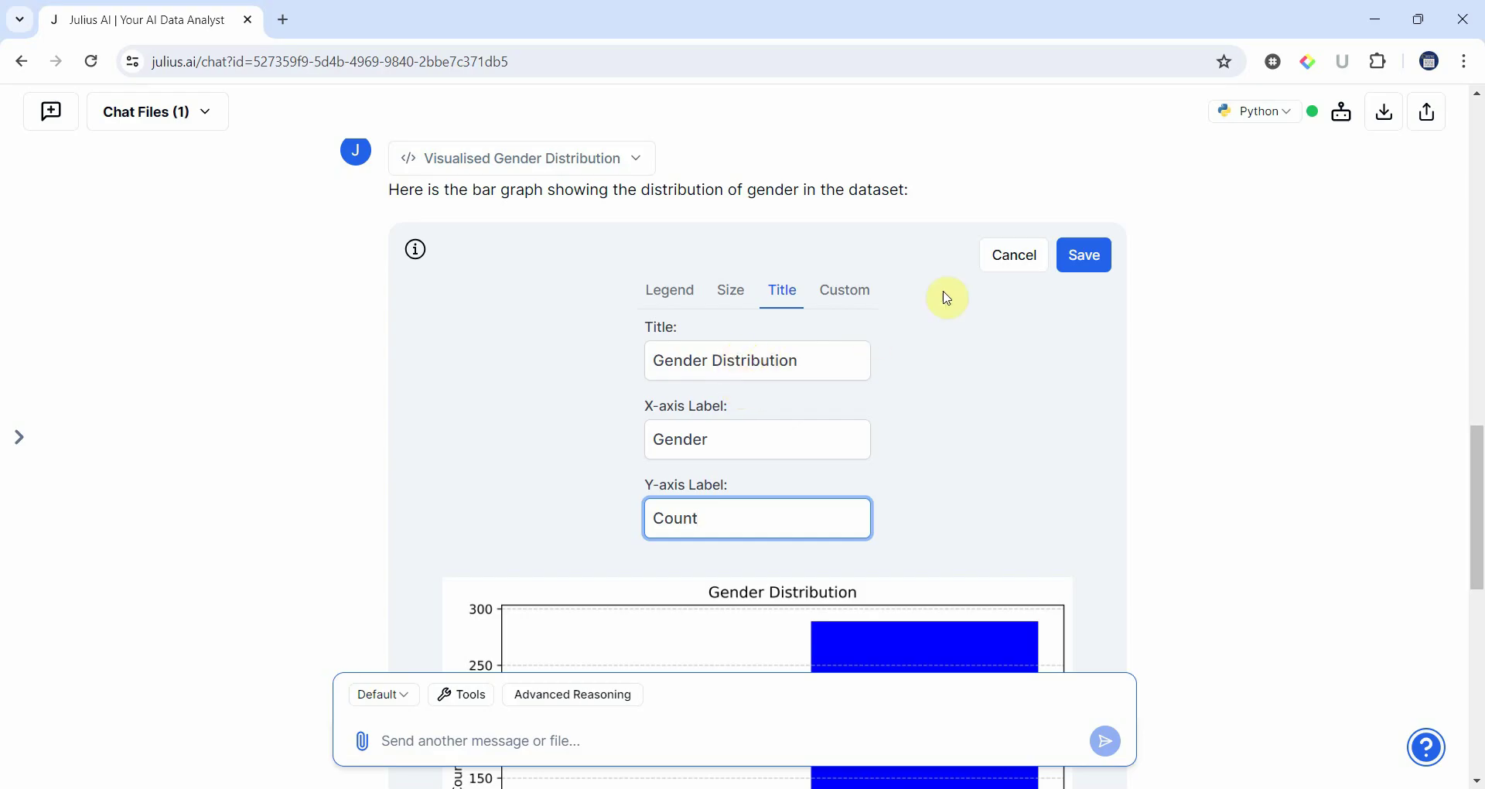
{"action": "left_click", "coordinate": [1006, 263]}
{"action": "scroll", "coordinate": [719, 487], "scroll_direction": "down", "scroll_amount": 9}
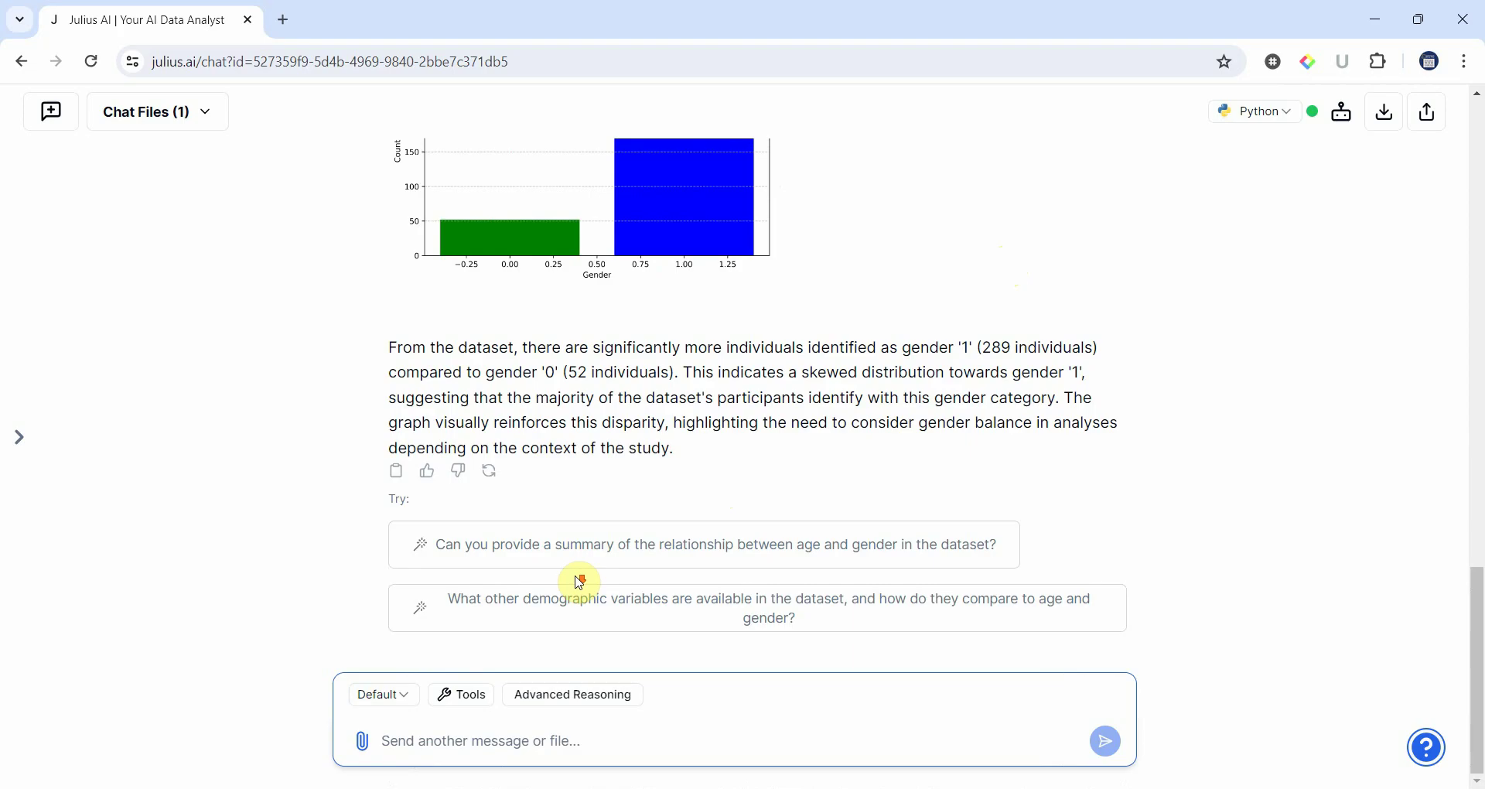
{"action": "scroll", "coordinate": [615, 563], "scroll_direction": "down", "scroll_amount": 15}
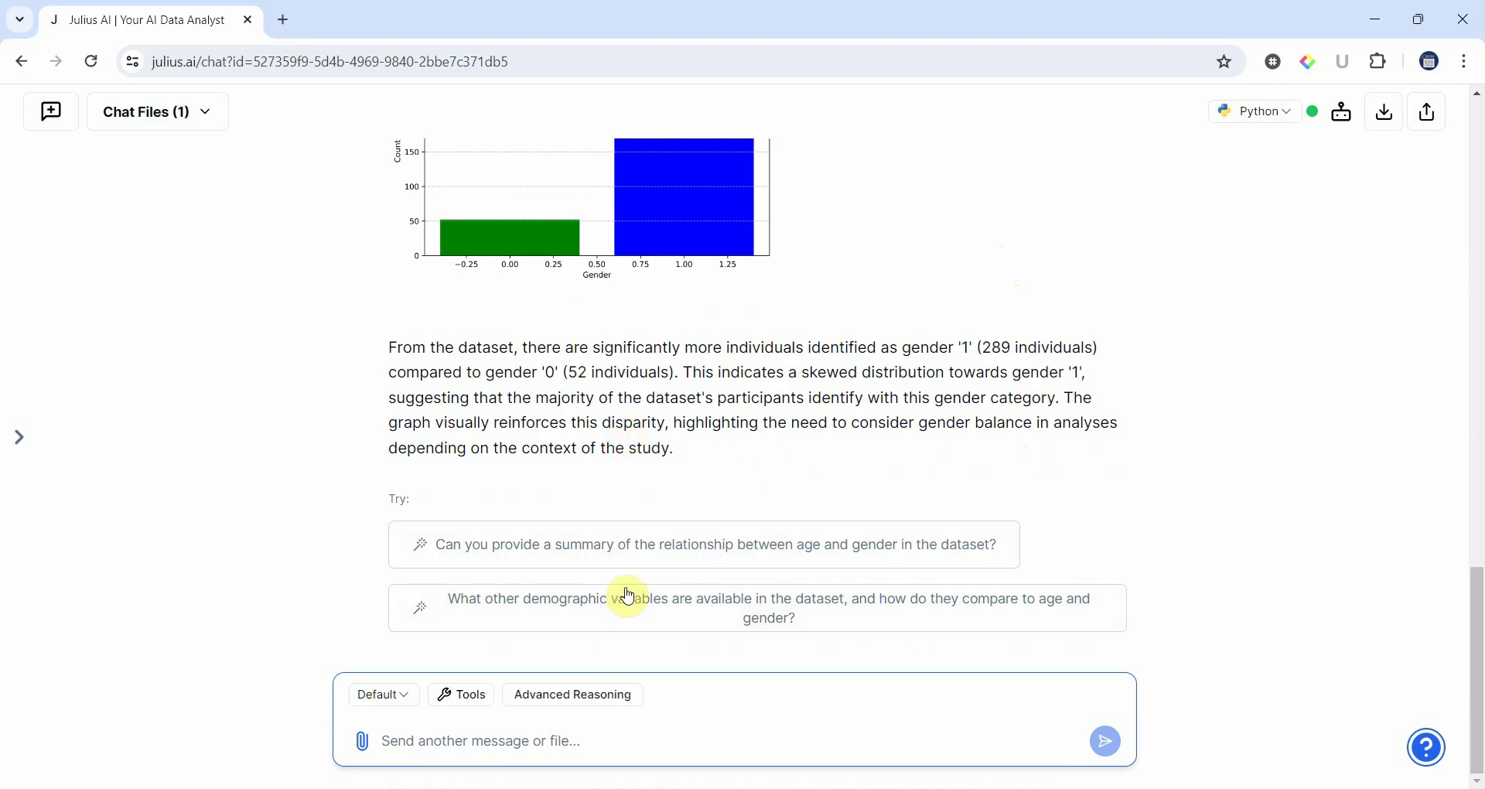
- Draft the unsent question 'Can you provide a crosstab report with Age and…' in the message box
{"action": "left_click", "coordinate": [597, 741]}
{"action": "type", "text": "Can you provide a"}
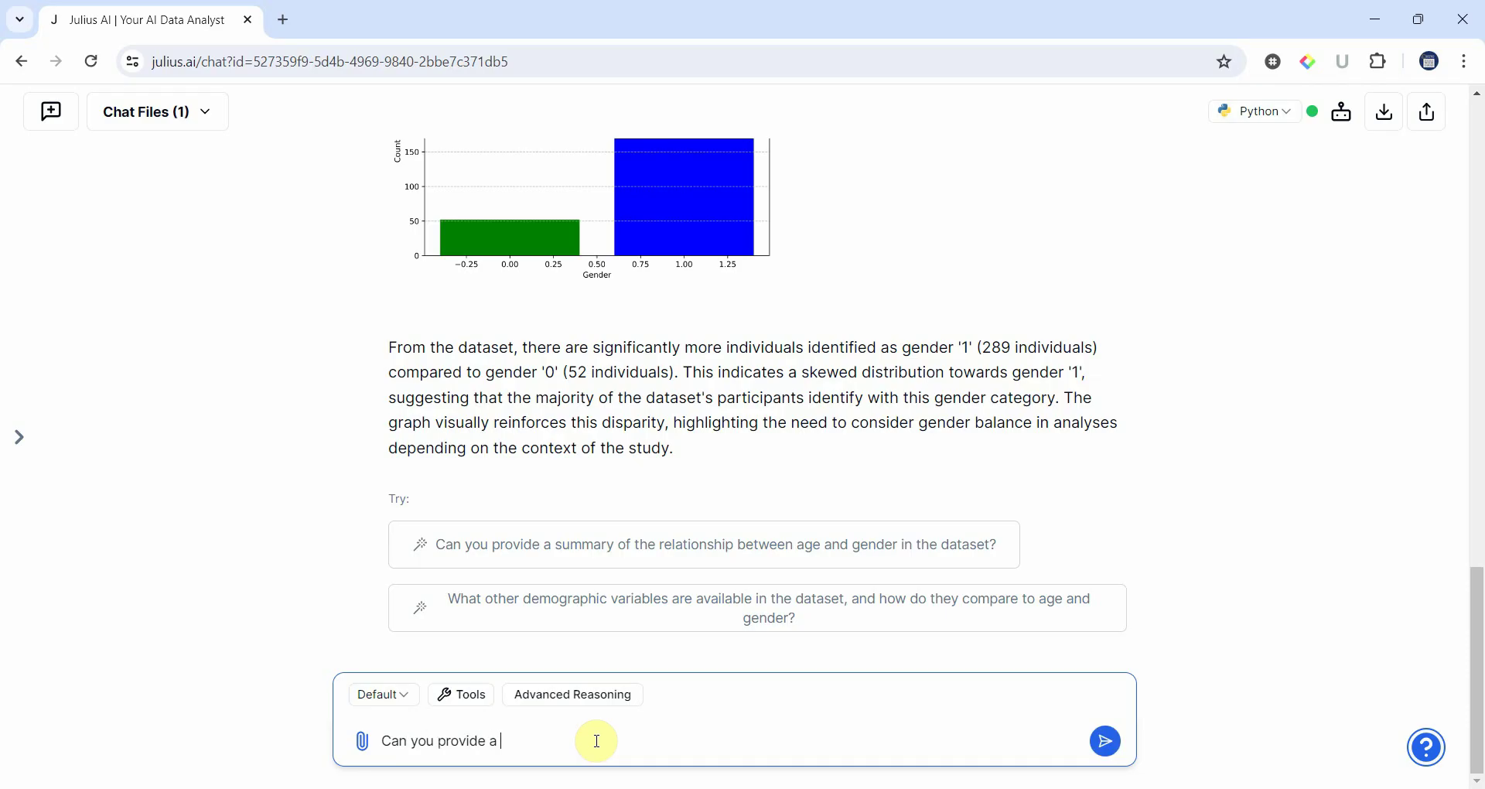
{"action": "type", "text": " crosstablreport with Age and Gender"}
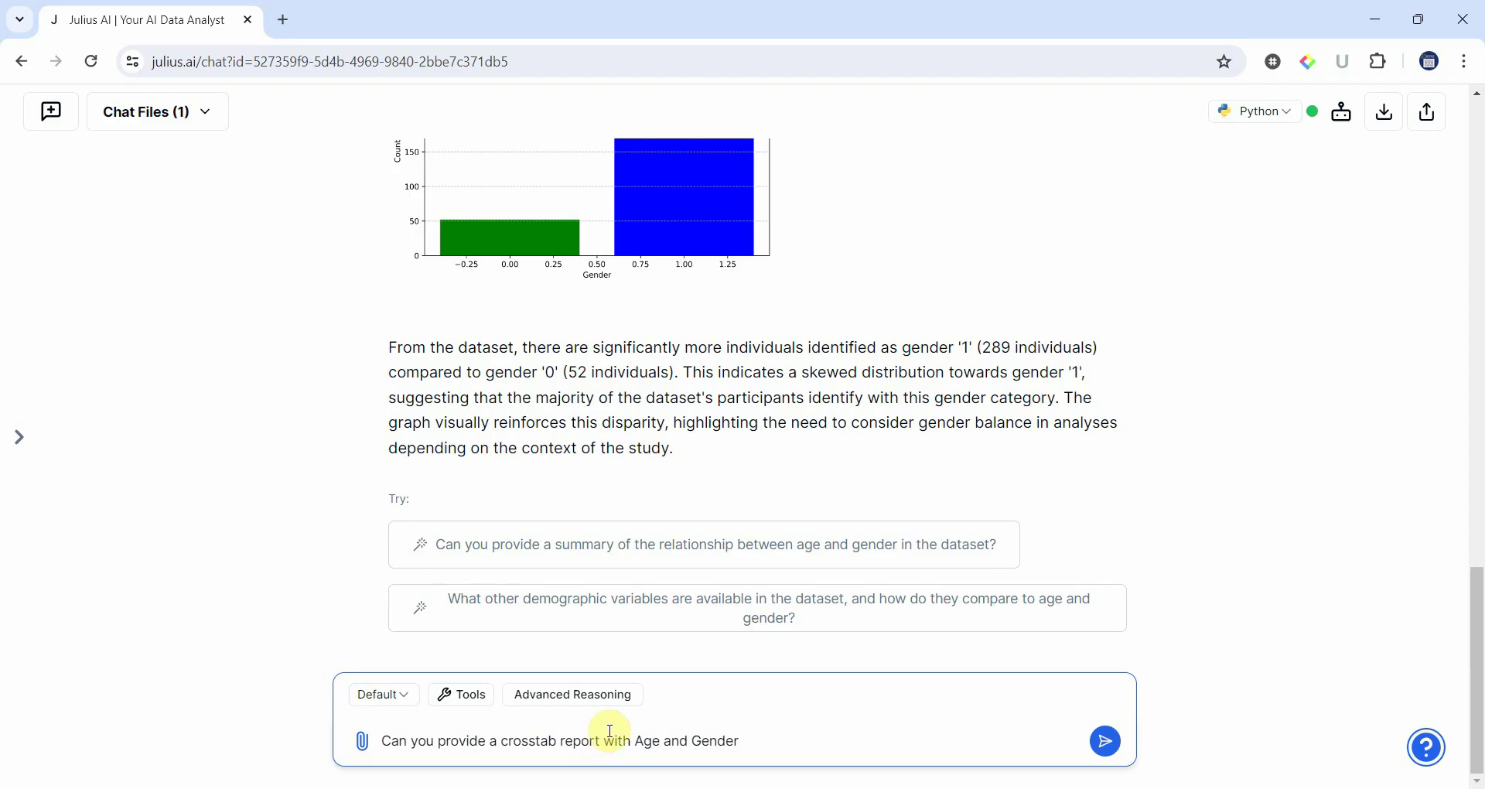
{"action": "key", "text": "alt+Tab"}
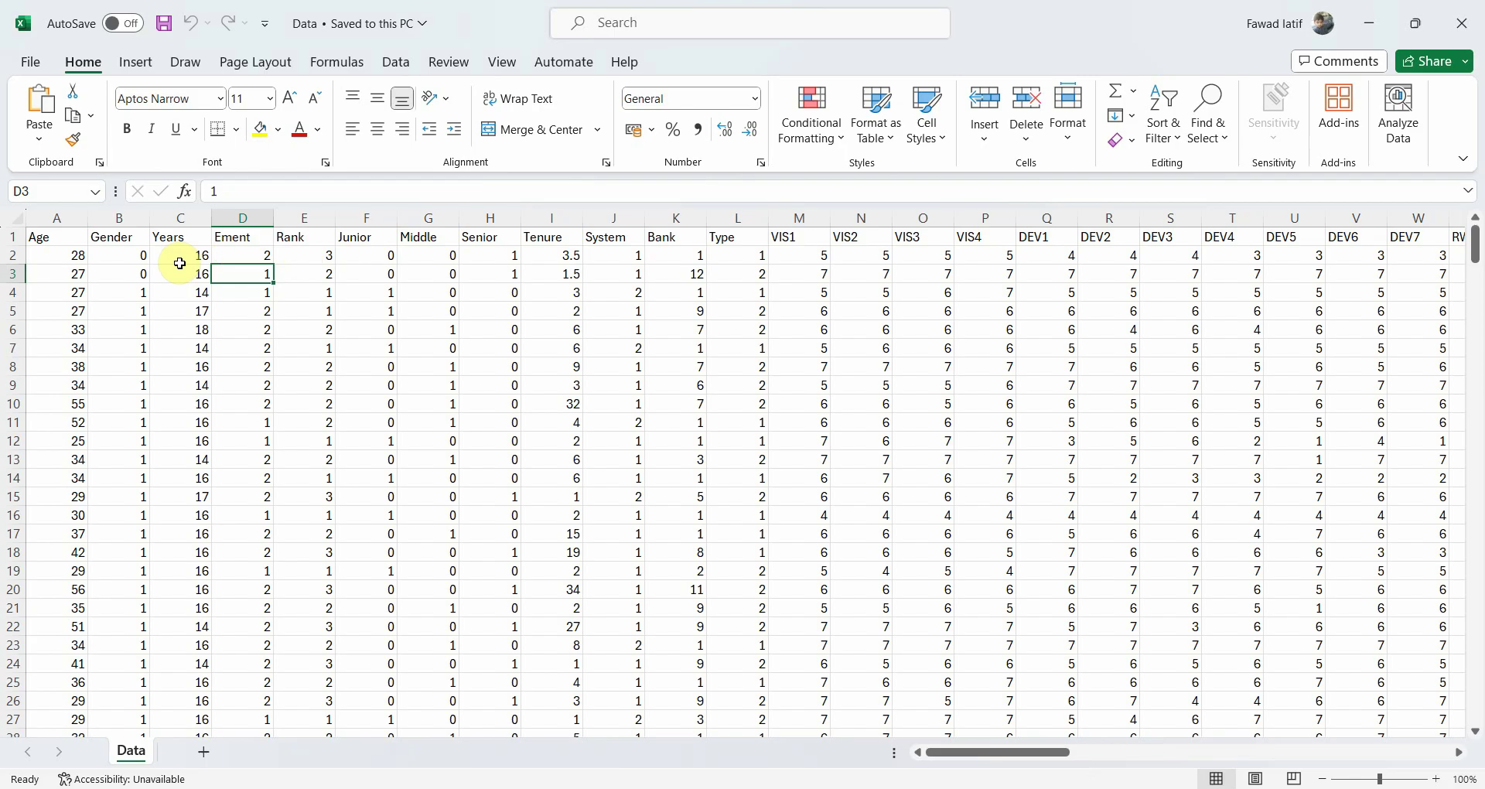
{"action": "left_click", "coordinate": [125, 235]}
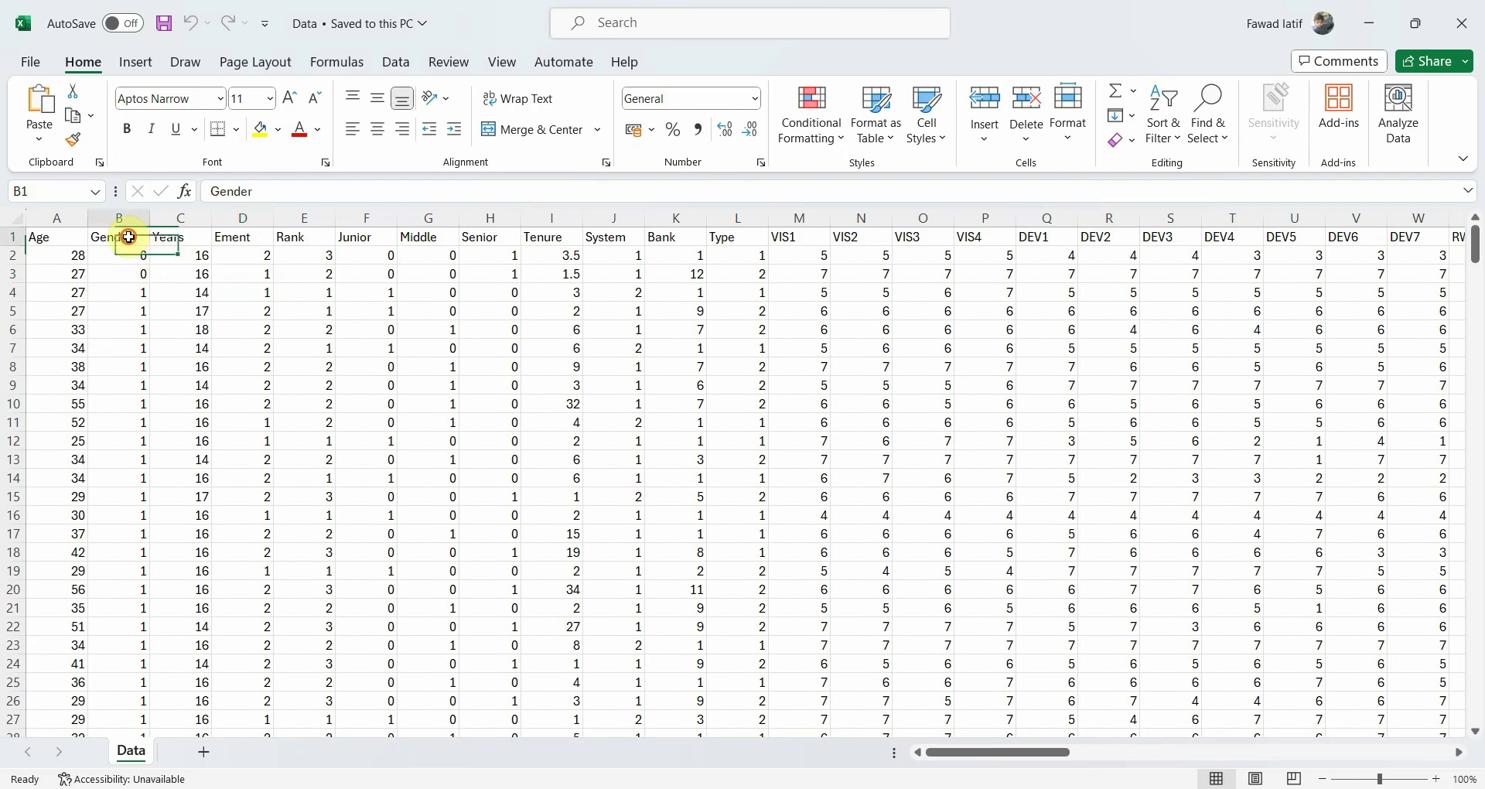
{"action": "left_click", "coordinate": [316, 239]}
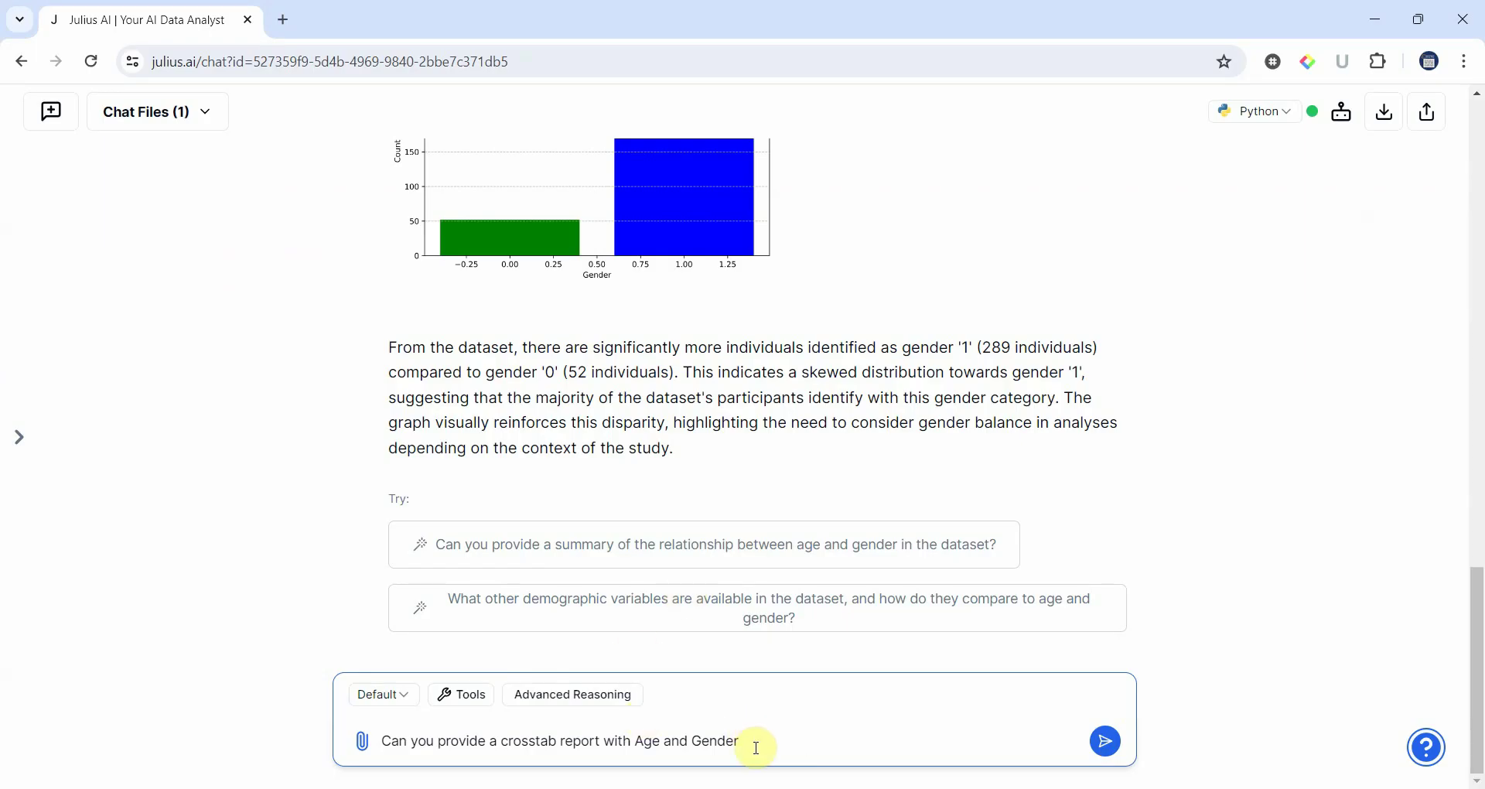
- Edit the drafted question to remove 'Age and' so it asks about gender and job rank
{"action": "left_click", "coordinate": [757, 747]}
{"action": "key", "text": "shift+Right"}
{"action": "key", "text": "shift+Right"}
{"action": "key", "text": "shift+Right"}
{"action": "key", "text": "shift+Right"}
{"action": "key", "text": "shift+Right"}
{"action": "key", "text": "shift+Right"}
{"action": "key", "text": "shift+Right"}
{"action": "key", "text": "shift+Right"}
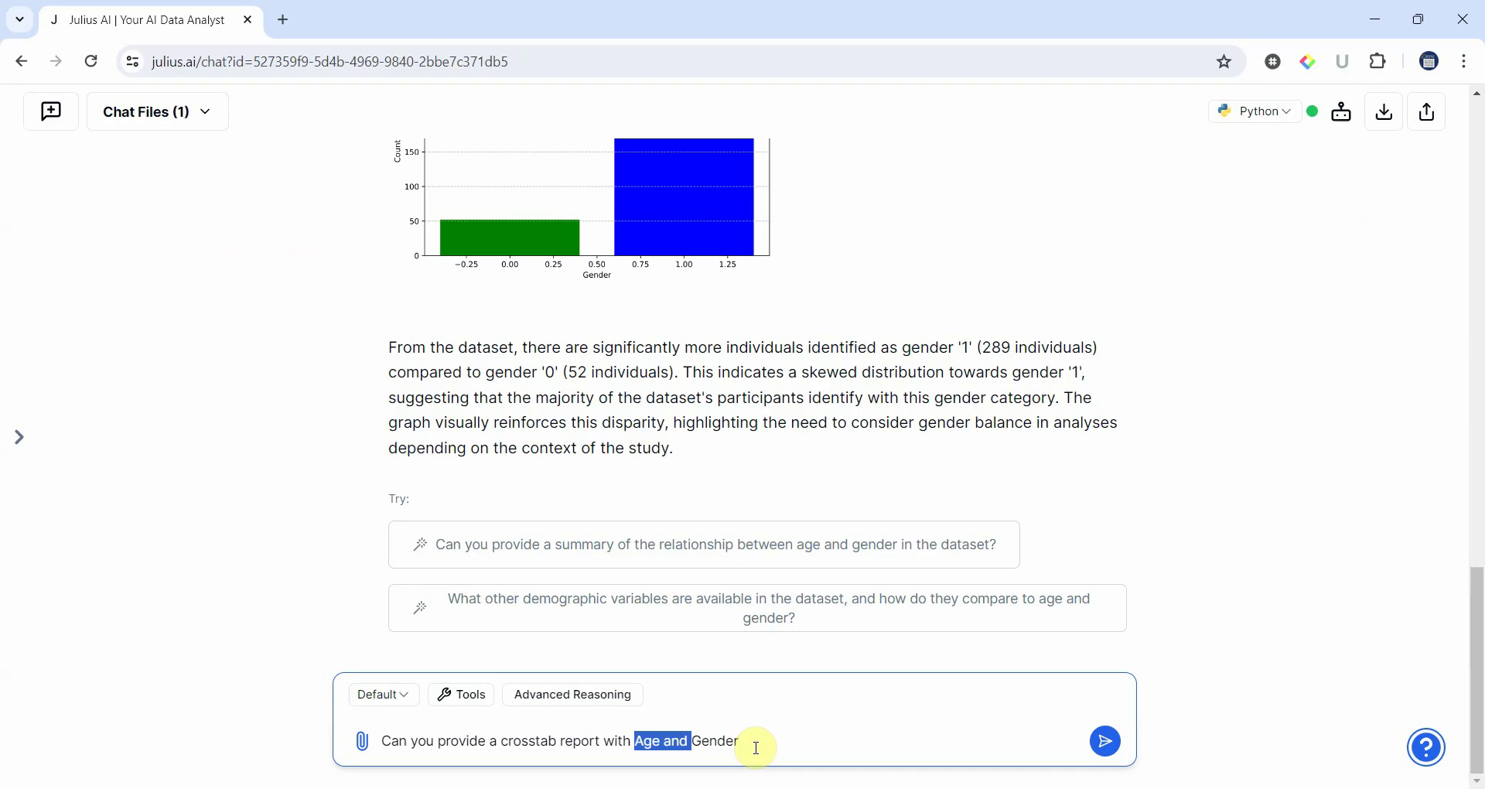
{"action": "key", "text": "BackSpace"}
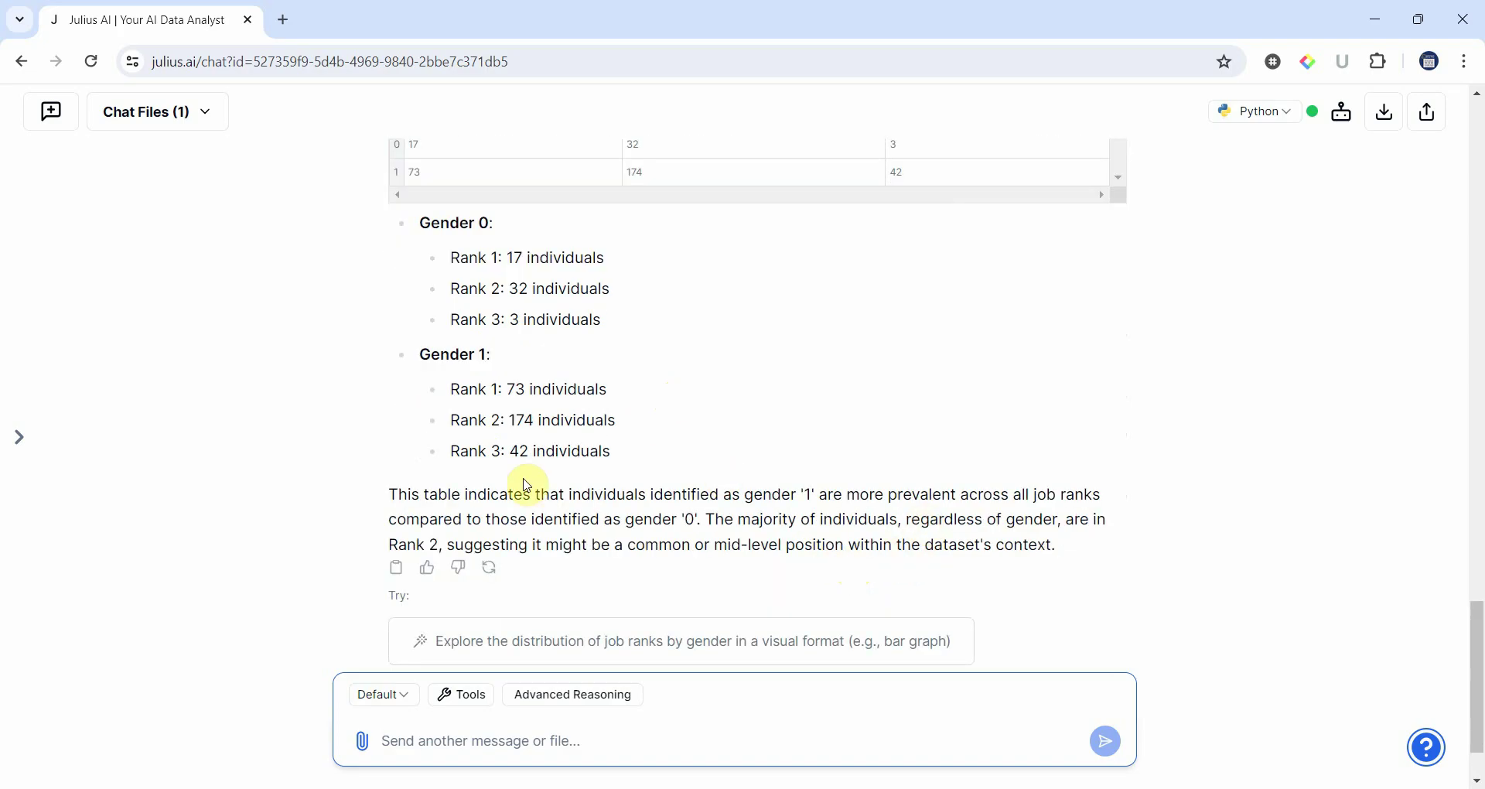
{"action": "left_click_drag", "start_coordinate": [398, 495], "coordinate": [1078, 550]}
{"action": "left_click", "coordinate": [314, 481]}
{"action": "scroll", "coordinate": [636, 443], "scroll_direction": "up", "scroll_amount": 5}
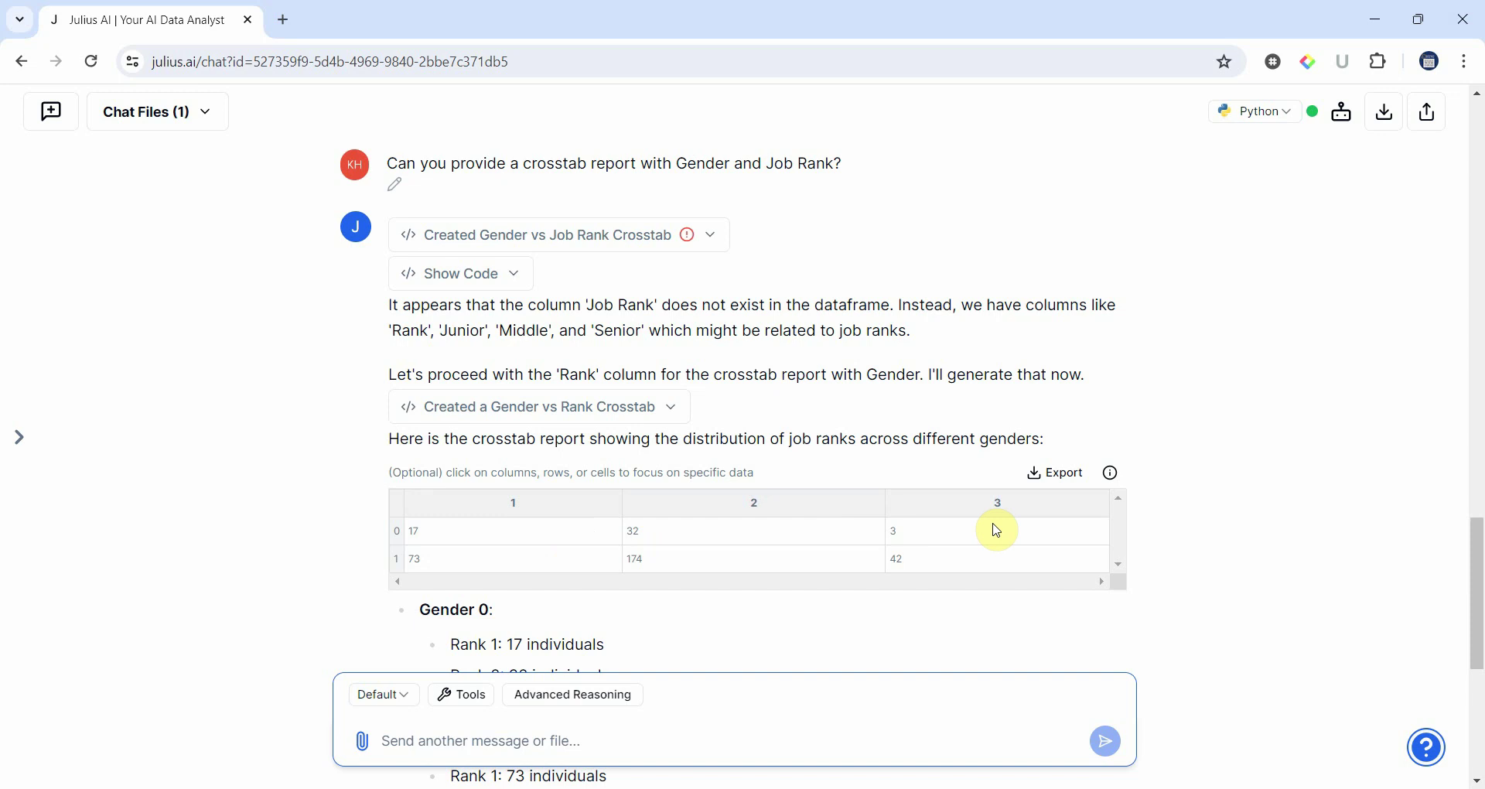
{"action": "scroll", "coordinate": [785, 476], "scroll_direction": "down", "scroll_amount": 6}
{"action": "scroll", "coordinate": [580, 358], "scroll_direction": "up", "scroll_amount": 5}
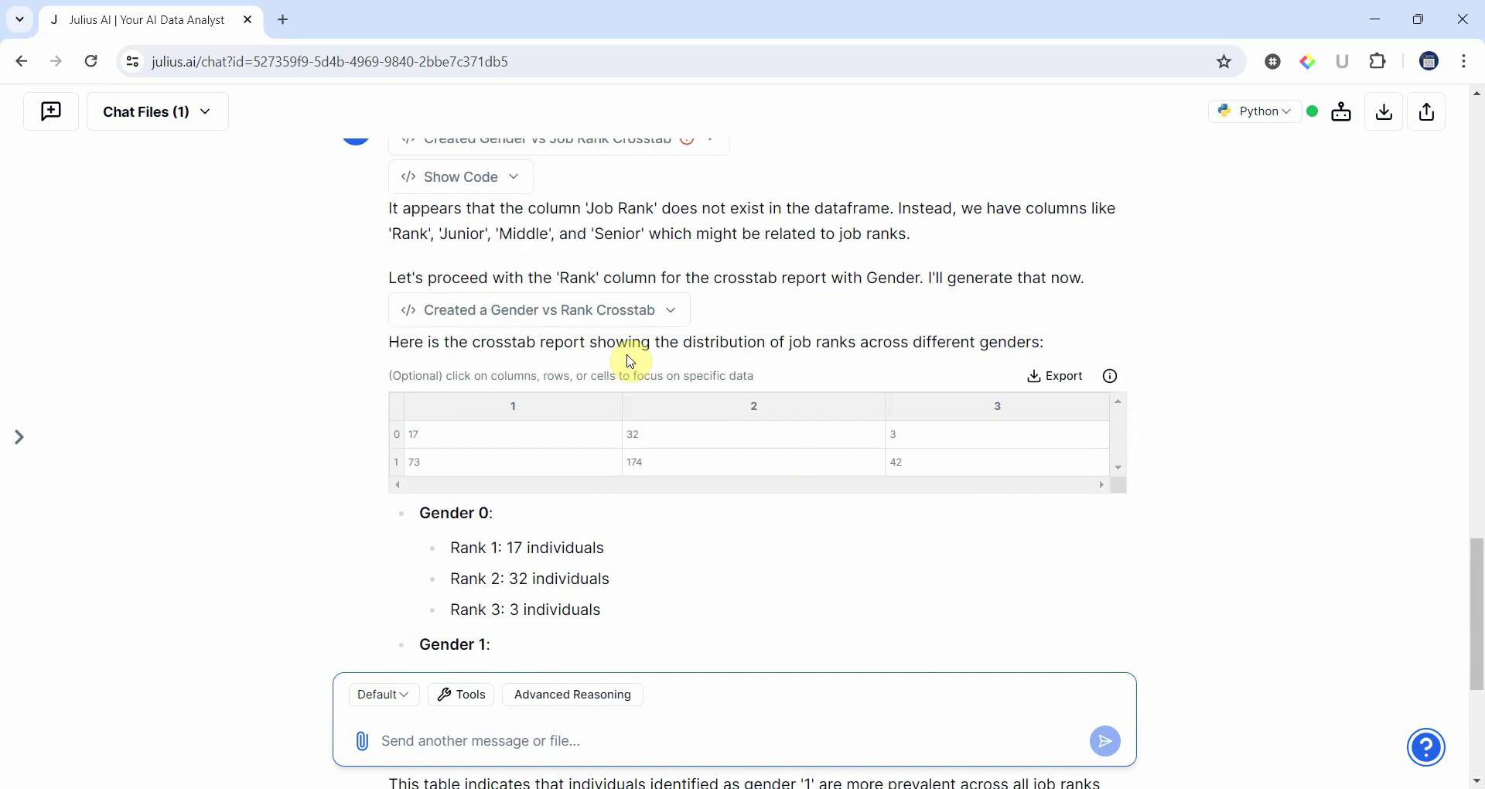
{"action": "scroll", "coordinate": [629, 359], "scroll_direction": "down", "scroll_amount": 5}
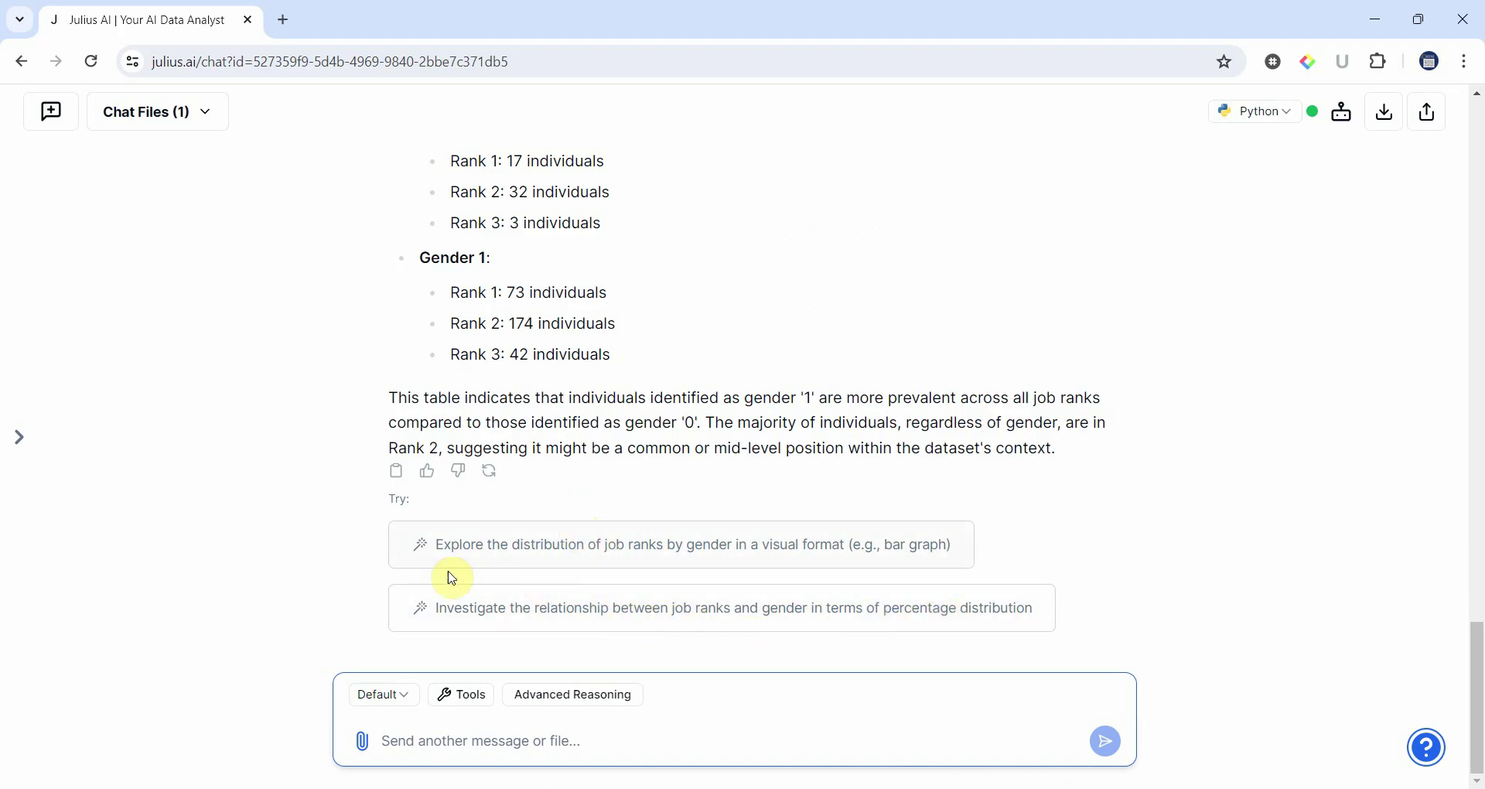
- Choose the suggestion to explore the distribution of job ranks by gender in a bar graph
{"action": "left_click", "coordinate": [596, 546]}
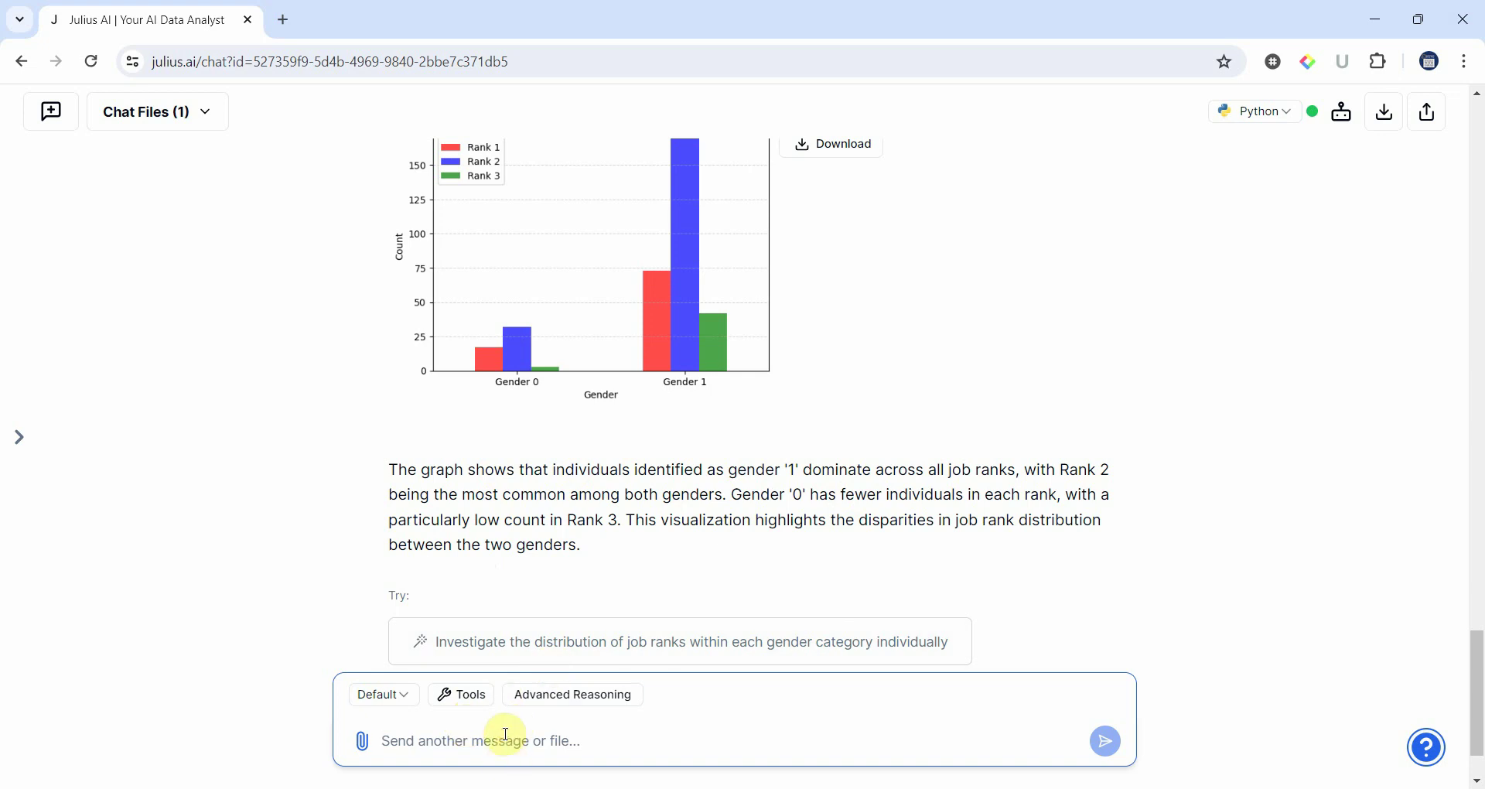
- Ask Julius for a chi-square test of association between Gender and Rank
{"action": "type", "text": "c"}
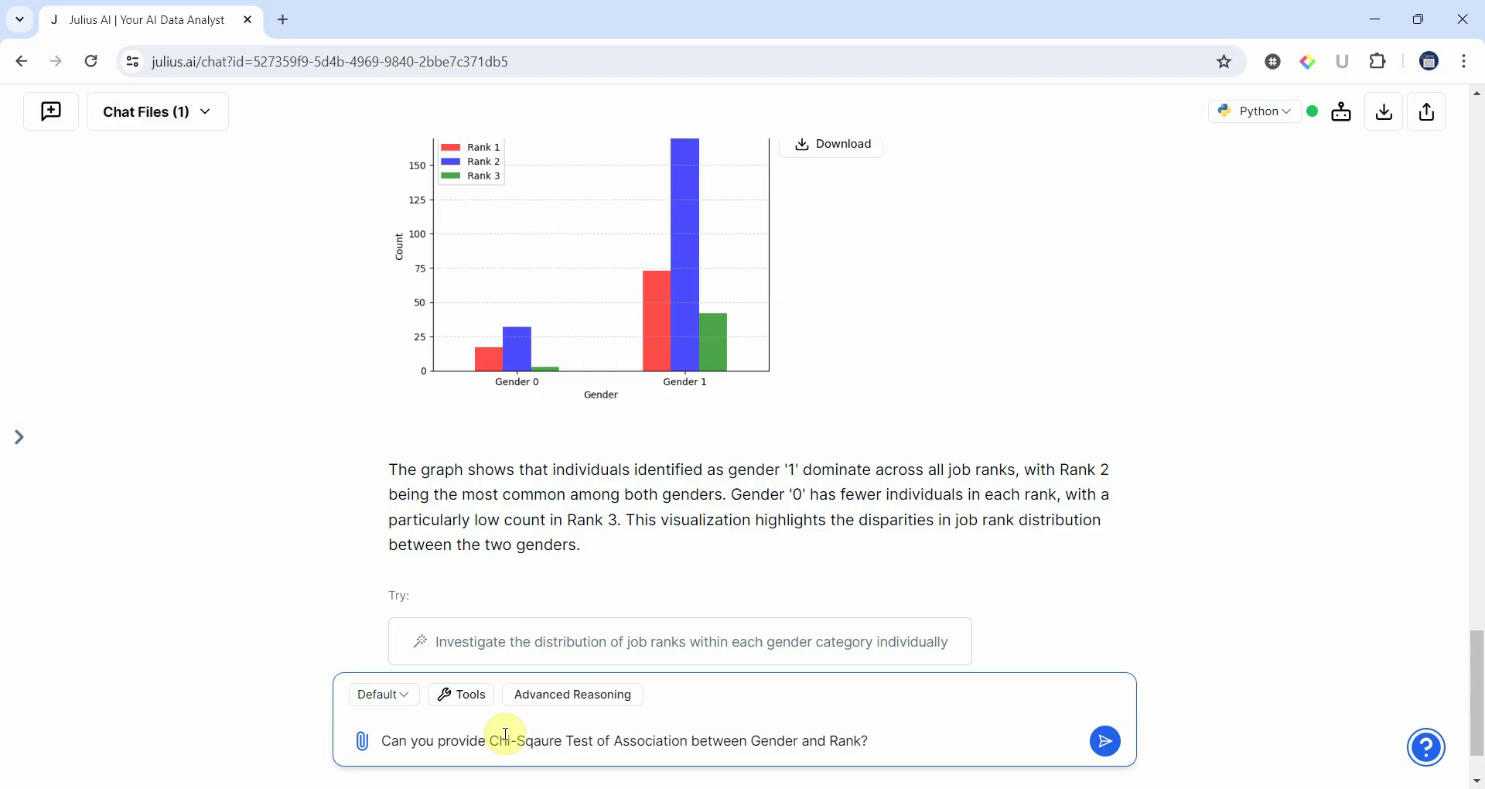
{"action": "key", "text": "Return"}
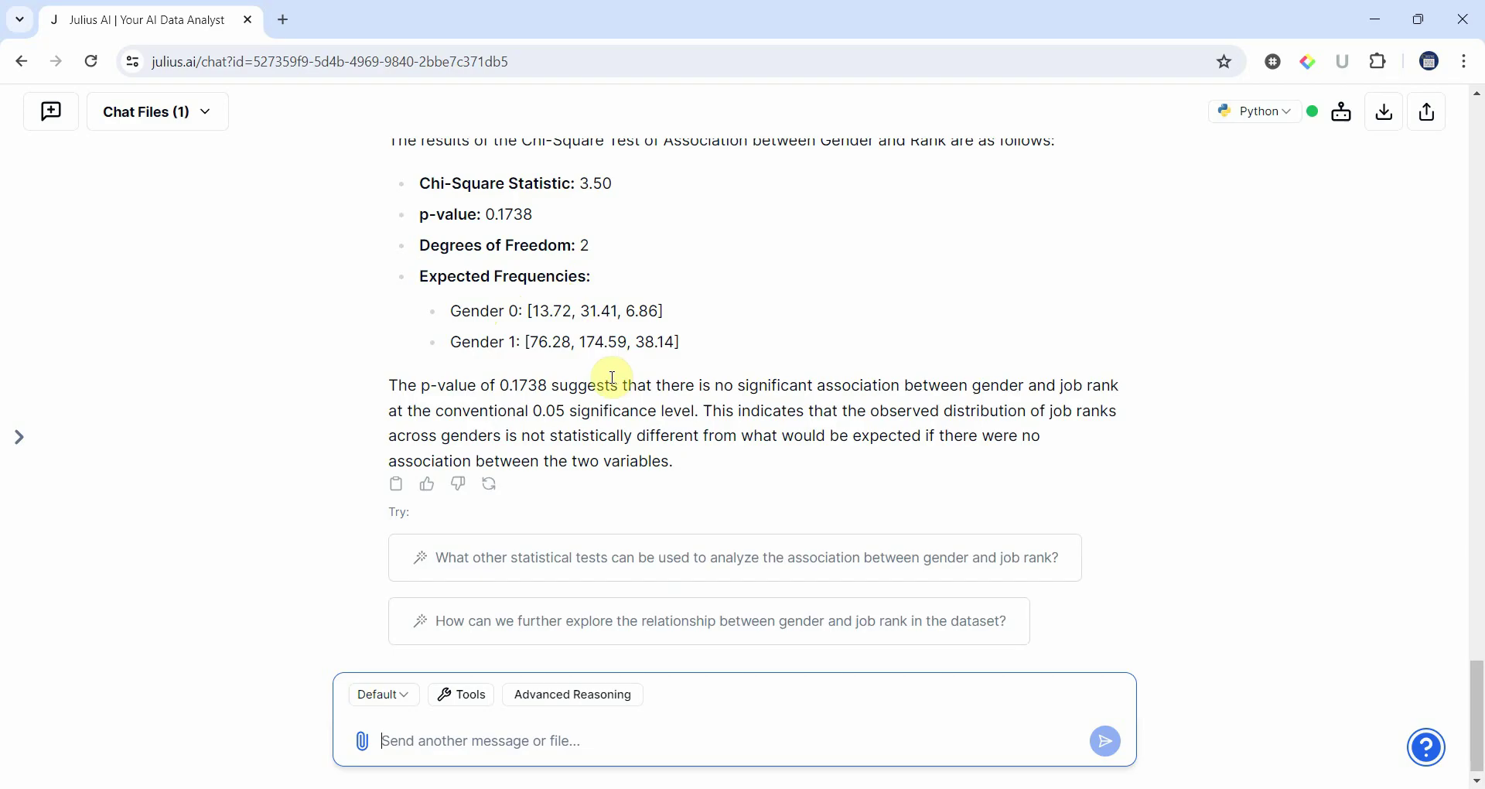
{"action": "left_click_drag", "start_coordinate": [430, 386], "coordinate": [689, 460]}
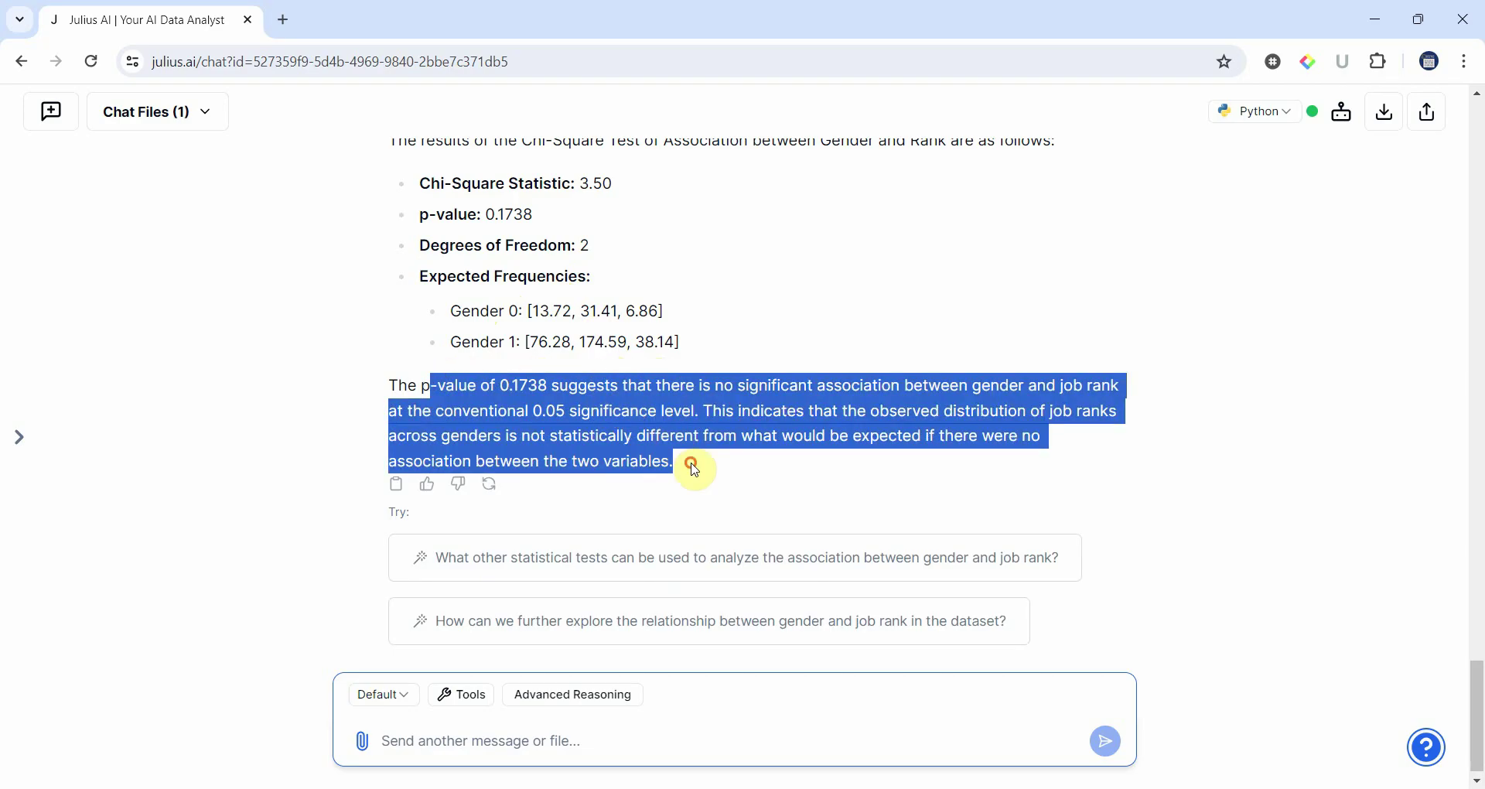
{"action": "left_click", "coordinate": [338, 479]}
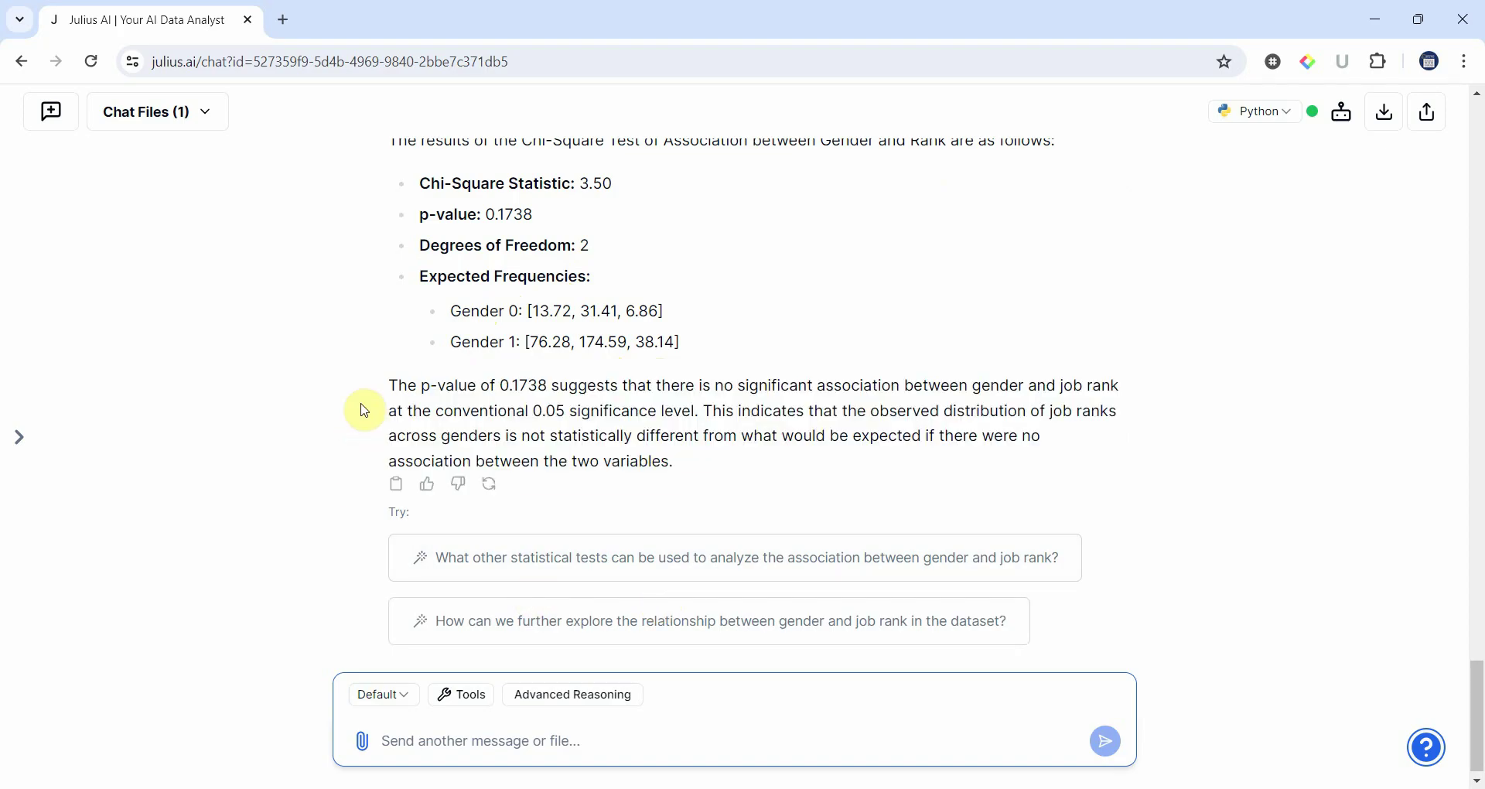
{"action": "scroll", "coordinate": [366, 410], "scroll_direction": "up", "scroll_amount": 15}
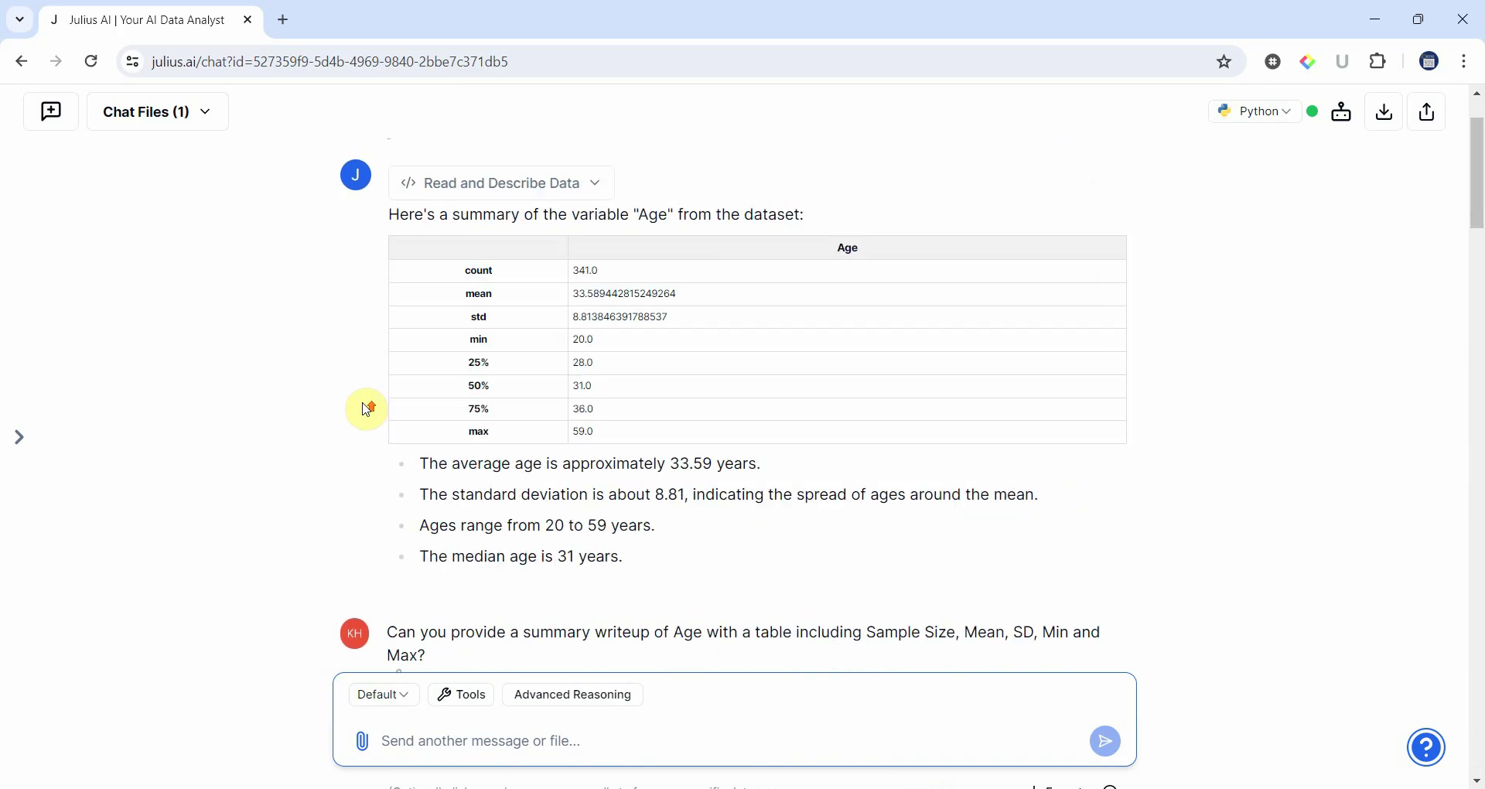
{"action": "scroll", "coordinate": [367, 409], "scroll_direction": "up", "scroll_amount": 2}
{"action": "scroll", "coordinate": [485, 320], "scroll_direction": "down", "scroll_amount": 15}
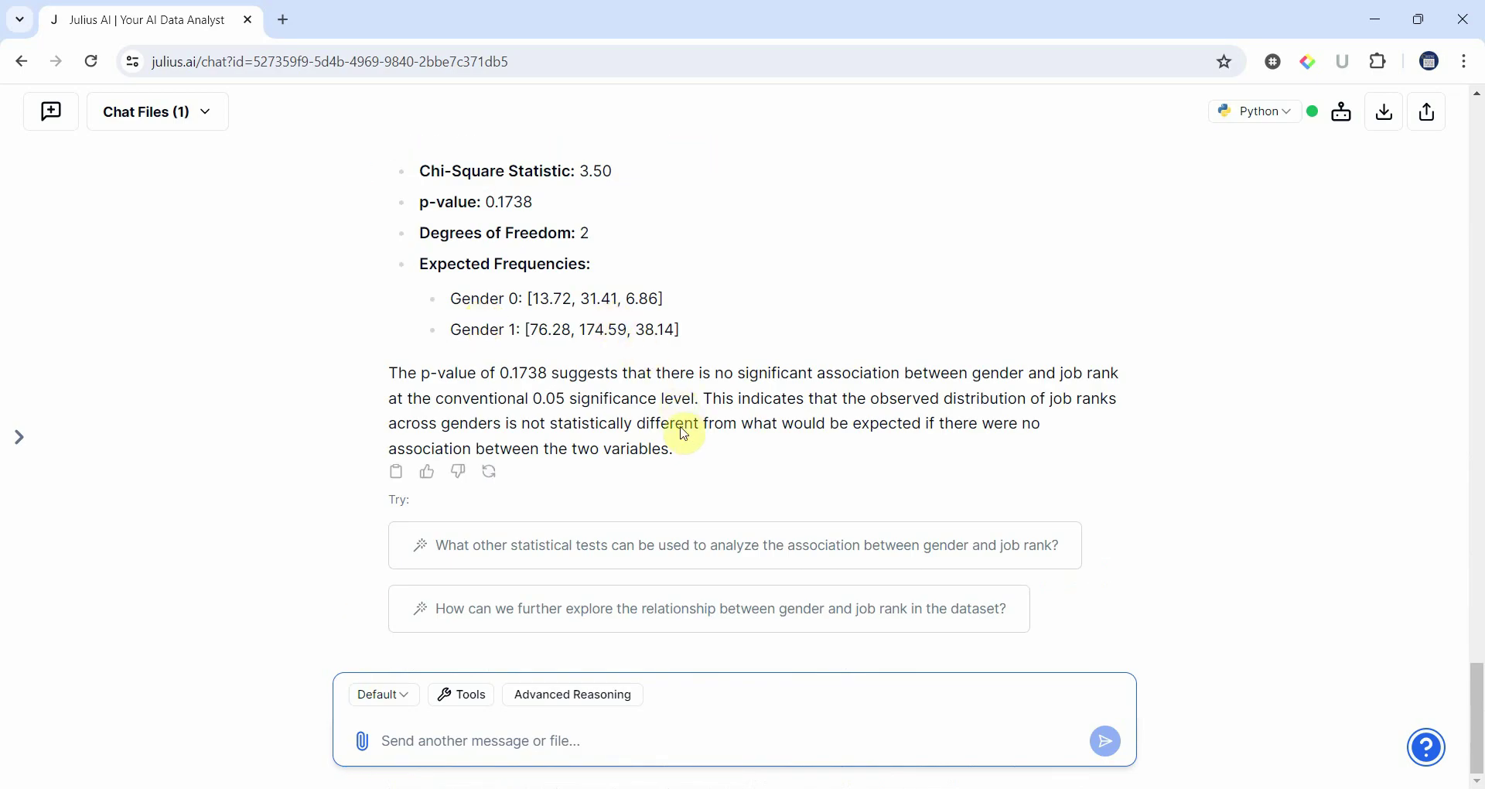
{"action": "left_click_drag", "start_coordinate": [683, 455], "coordinate": [592, 424]}
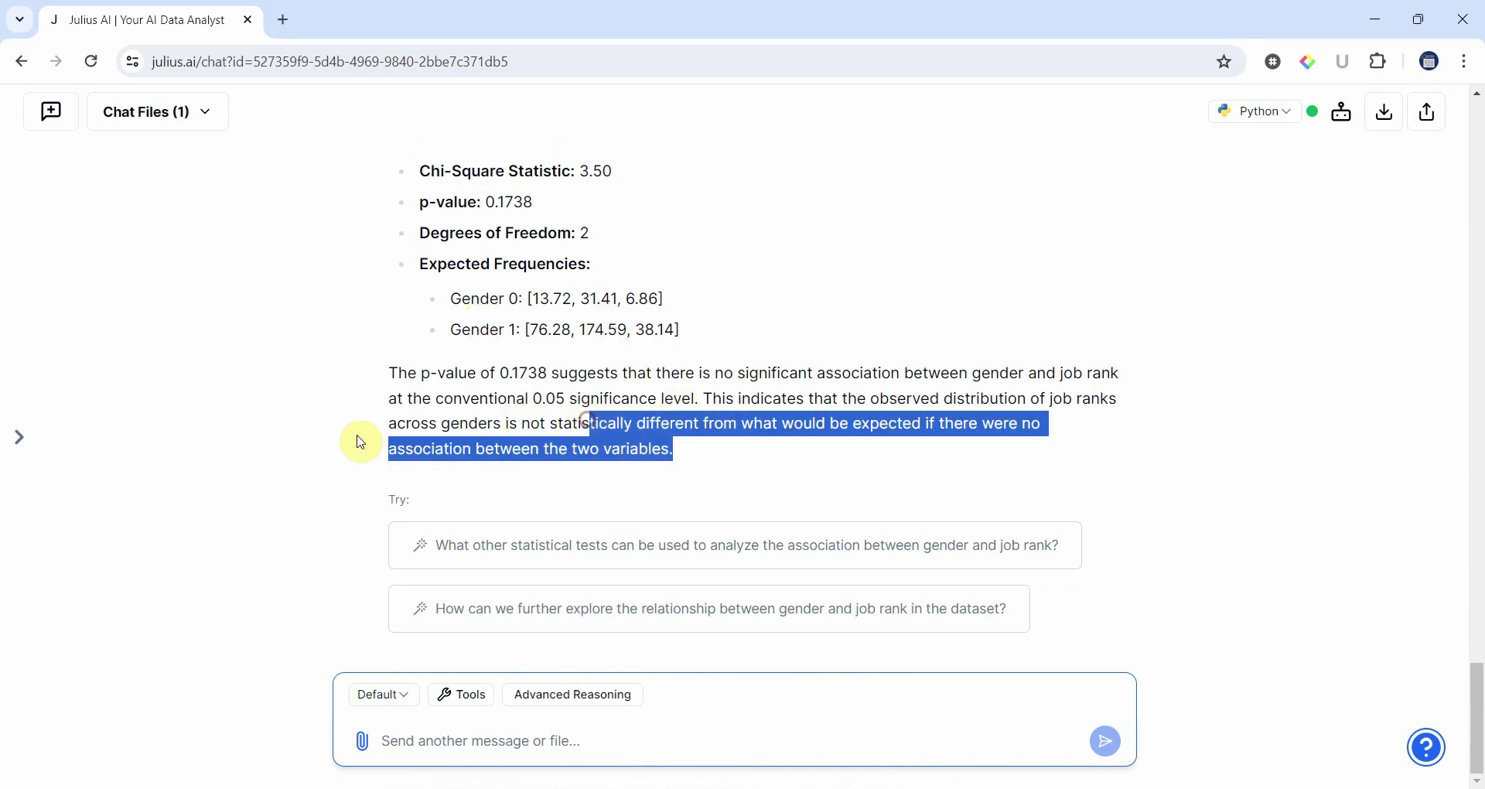
{"action": "left_click", "coordinate": [281, 498]}
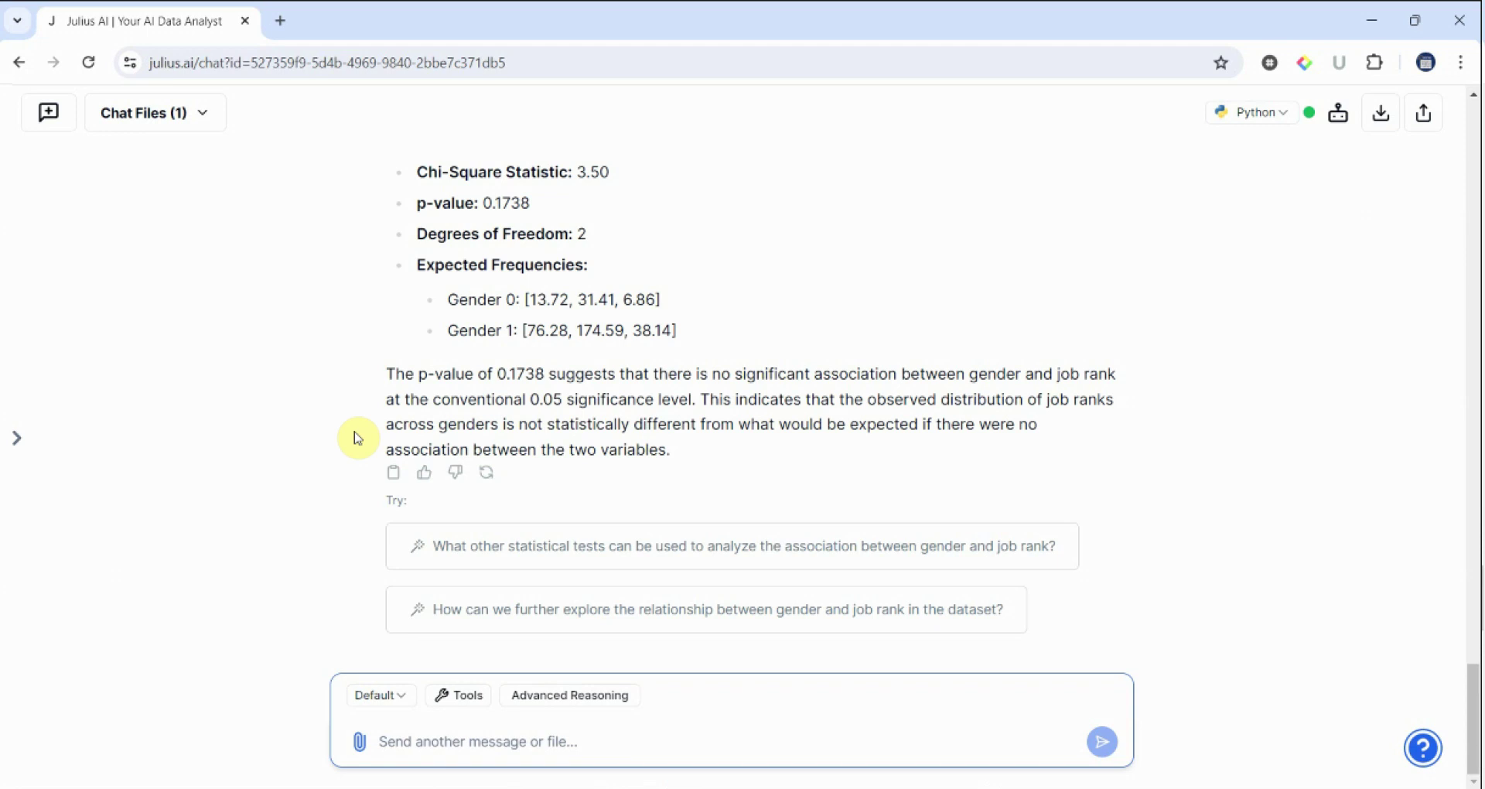
{"action": "scroll", "coordinate": [679, 375], "scroll_direction": "up", "scroll_amount": 15}
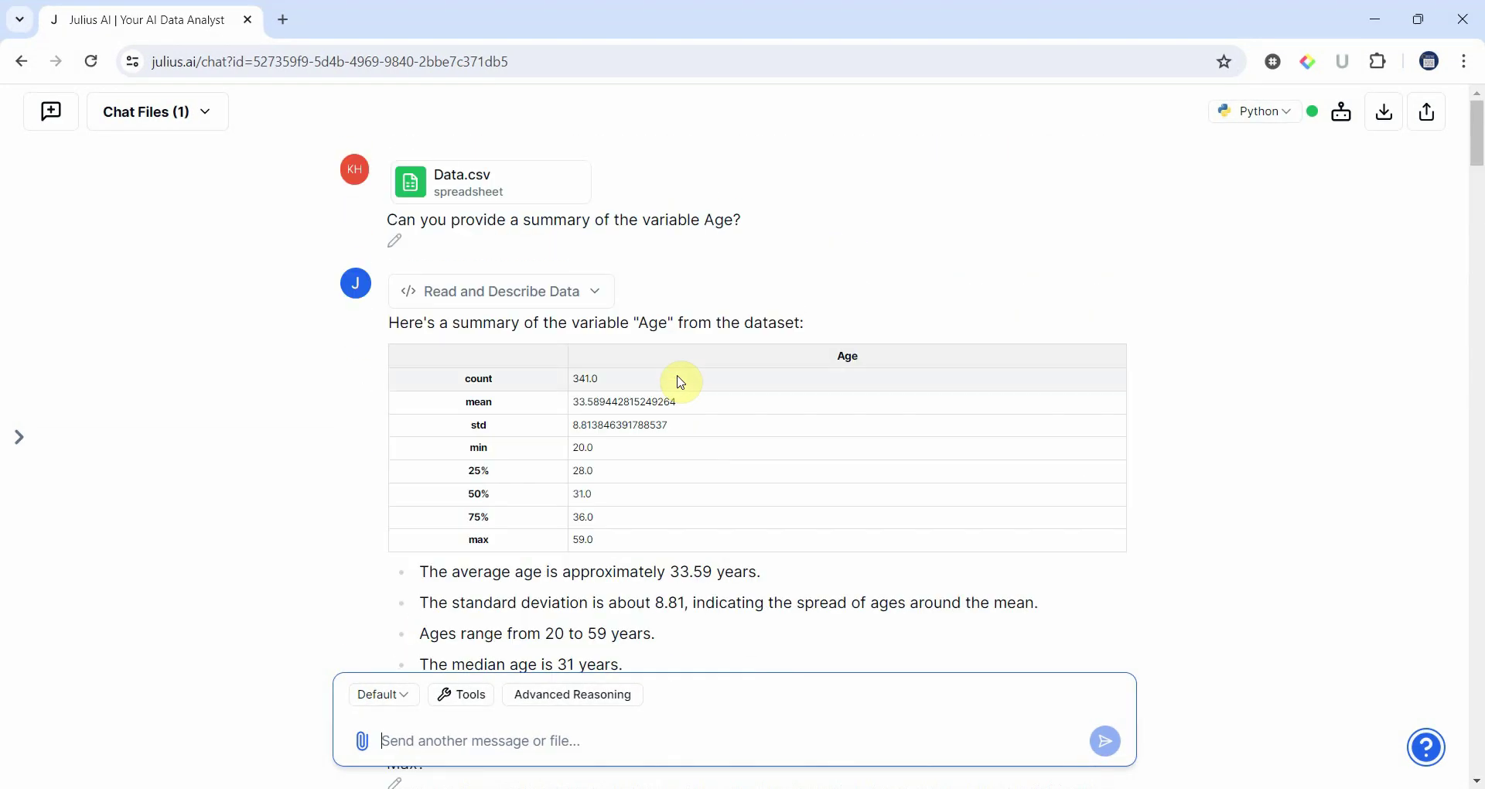